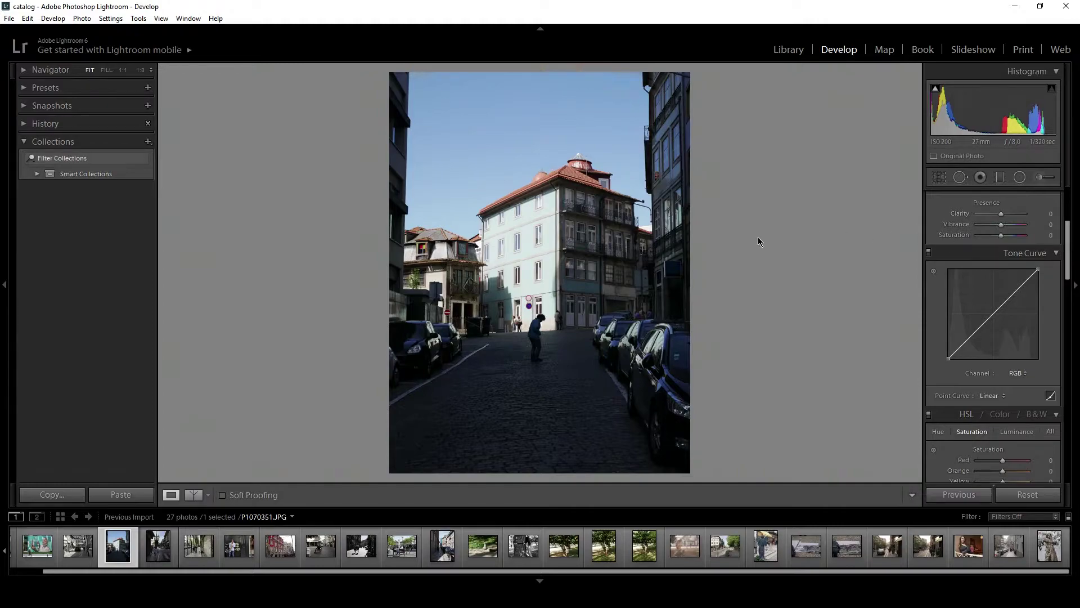
Step: Inspect the street photo at 1:1, then scroll the right panel down to HSL and Split Toning
{"action": "left_click_drag", "start_coordinate": [549, 266], "coordinate": [615, 302]}
{"action": "left_click_drag", "start_coordinate": [1070, 235], "coordinate": [1072, 241]}
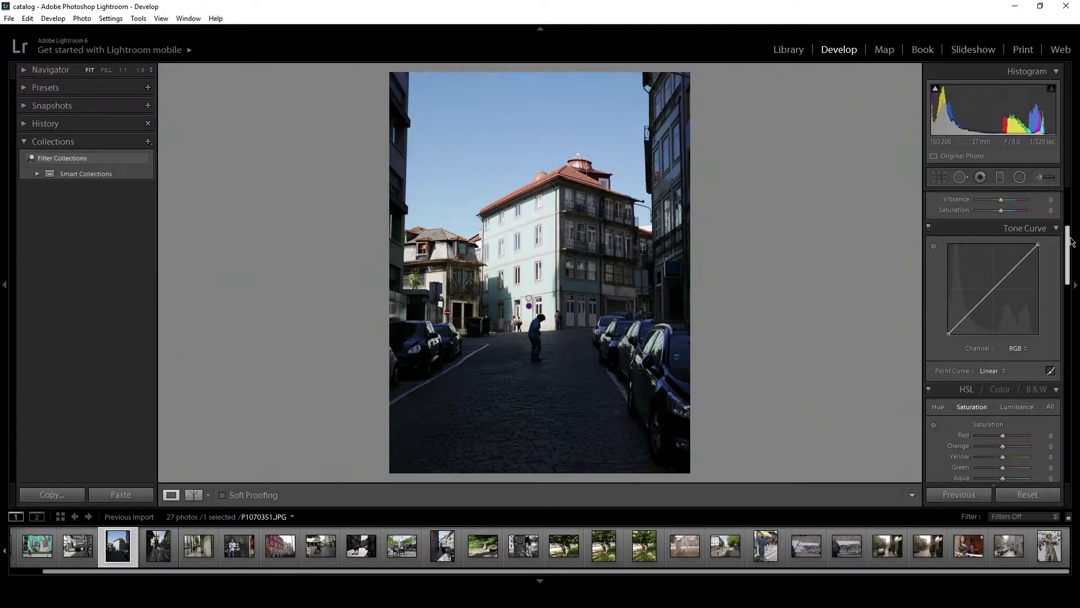
{"action": "left_click_drag", "start_coordinate": [1072, 241], "coordinate": [1075, 274]}
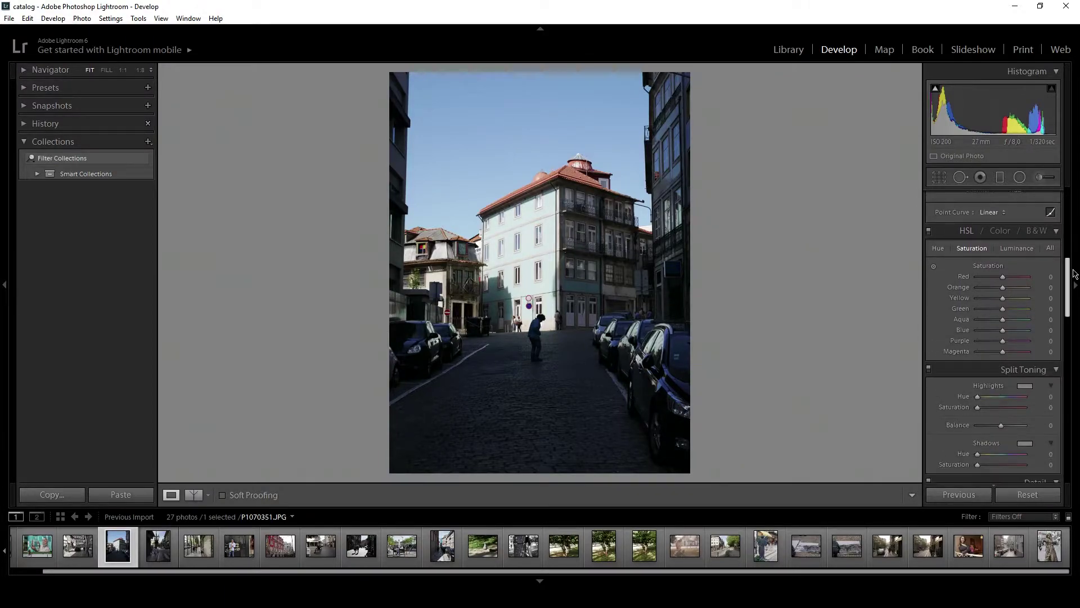
{"action": "left_click", "coordinate": [939, 249]}
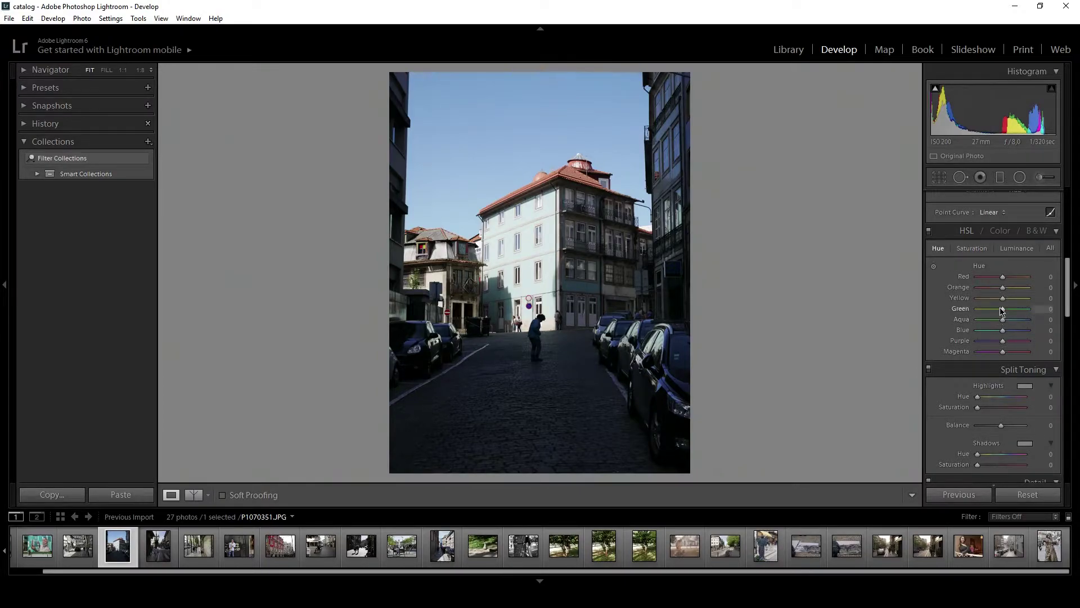
{"action": "left_click_drag", "start_coordinate": [1002, 331], "coordinate": [755, 362]}
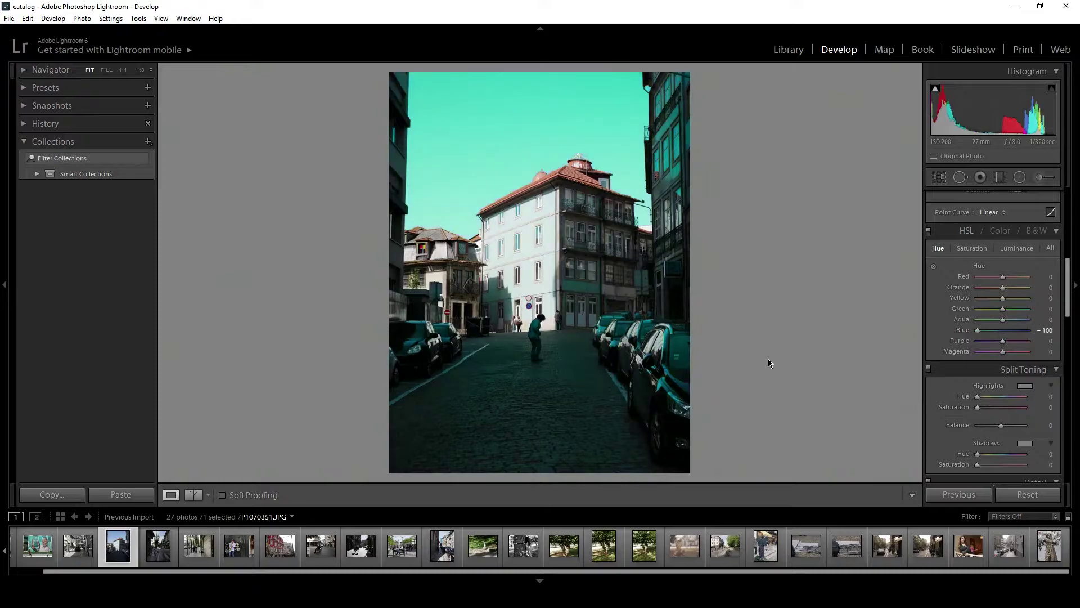
{"action": "left_click_drag", "start_coordinate": [978, 330], "coordinate": [984, 334]}
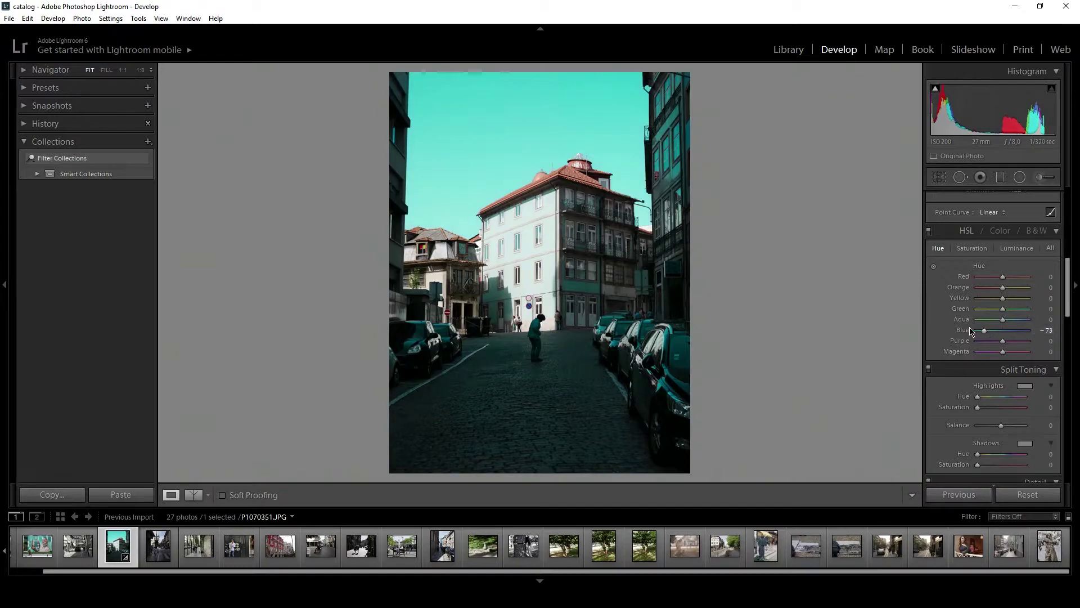
{"action": "left_click_drag", "start_coordinate": [1003, 298], "coordinate": [1032, 282]}
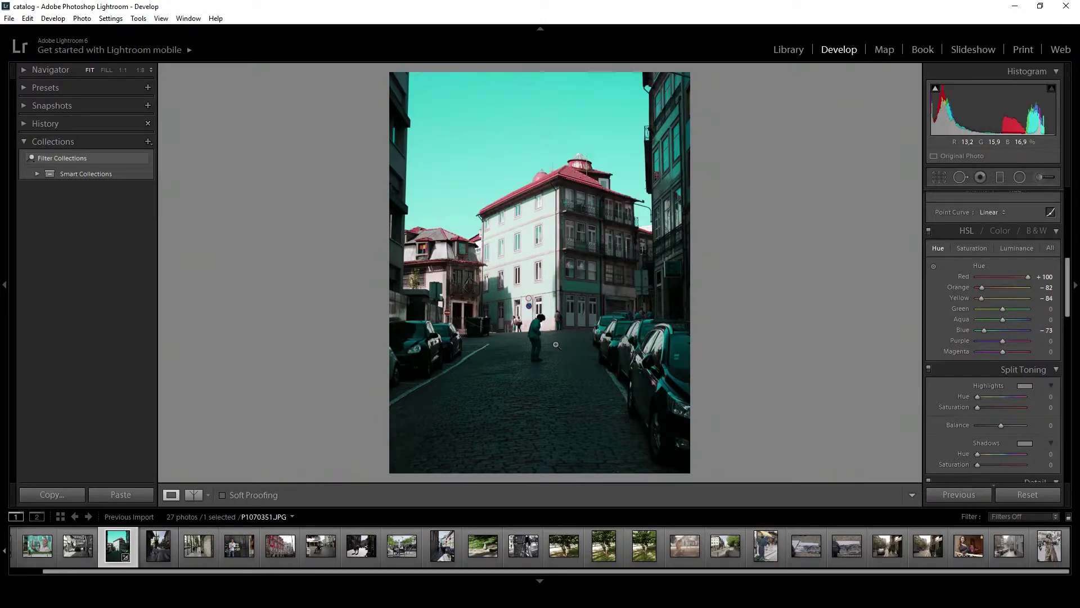
{"action": "key", "text": "ctrl+z"}
{"action": "key", "text": "ctrl+z"}
{"action": "key", "text": "ctrl+z"}
{"action": "key", "text": "ctrl+z"}
{"action": "key", "text": "ctrl+z"}
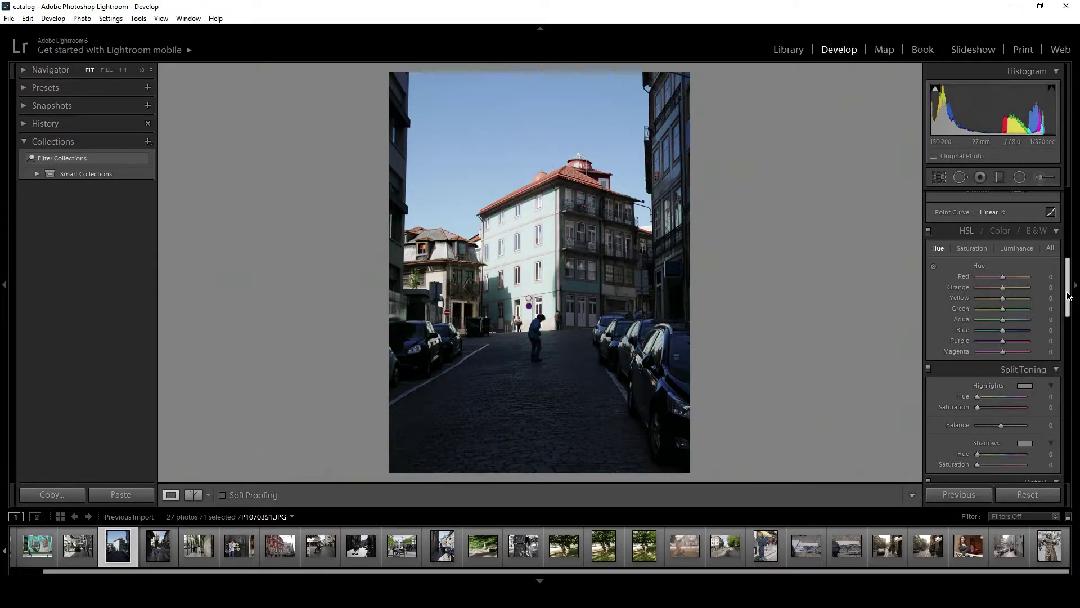
Step: Set Camera Calibration Blue Primary Hue to −100 and Blue Primary Saturation to +20
{"action": "left_click_drag", "start_coordinate": [1068, 297], "coordinate": [1062, 452]}
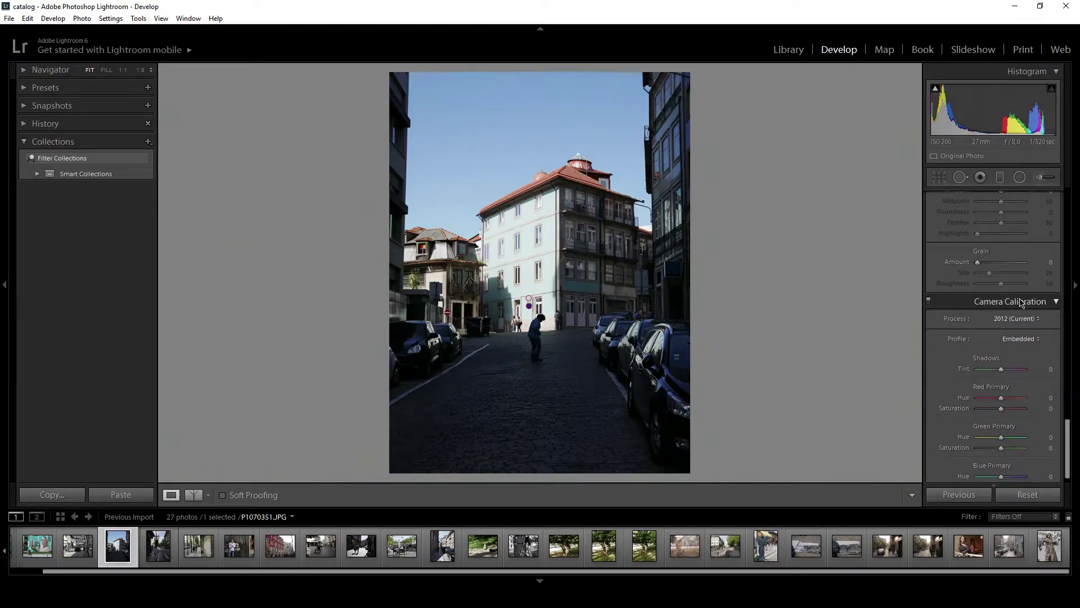
{"action": "scroll", "coordinate": [1067, 445], "scroll_direction": "down", "scroll_amount": 1}
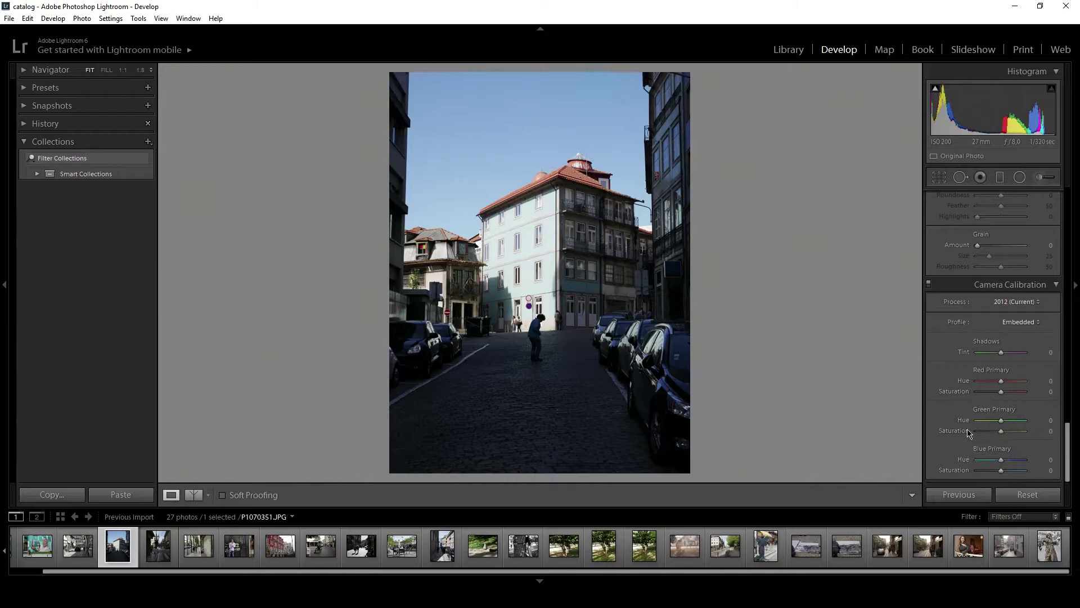
{"action": "left_click_drag", "start_coordinate": [1001, 460], "coordinate": [755, 453]}
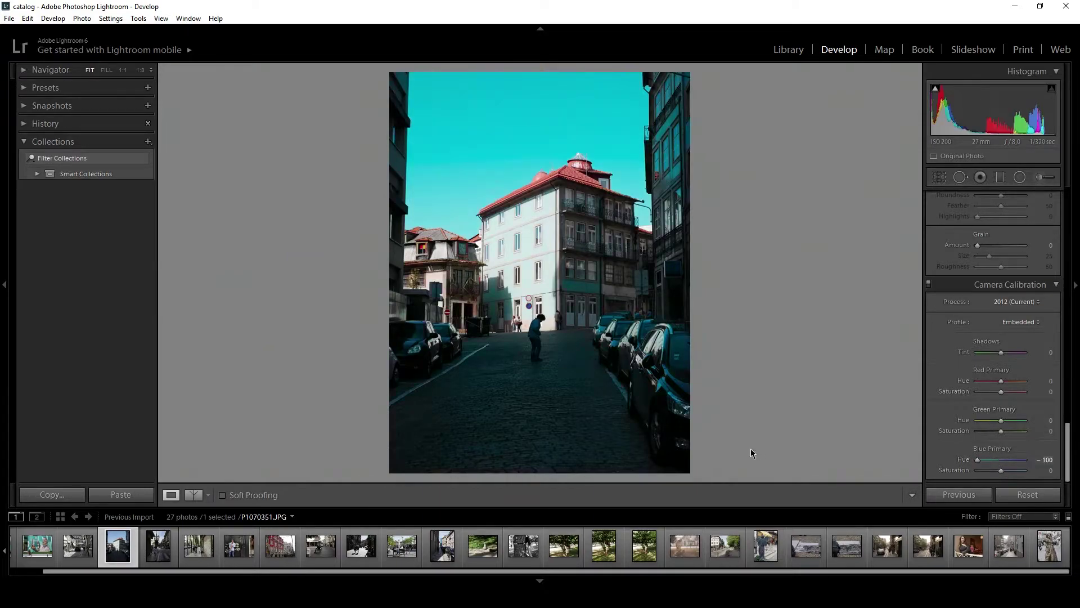
{"action": "left_click_drag", "start_coordinate": [1001, 470], "coordinate": [1008, 476]}
{"action": "left_click", "coordinate": [1049, 471]}
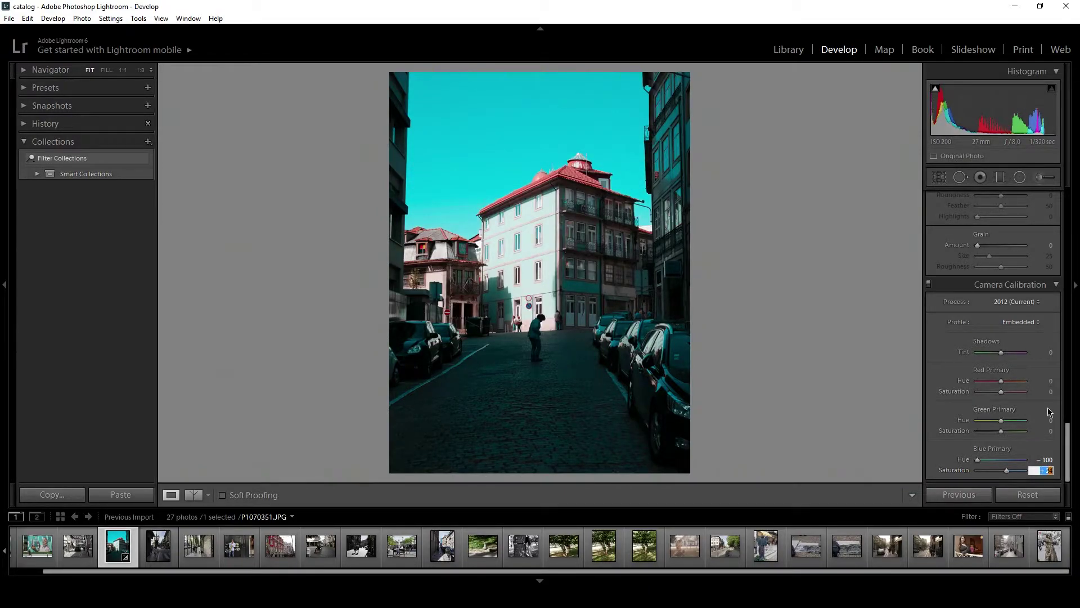
{"action": "type", "text": "20"}
{"action": "key", "text": "Return"}
{"action": "scroll", "coordinate": [1068, 441], "scroll_direction": "up", "scroll_amount": 1}
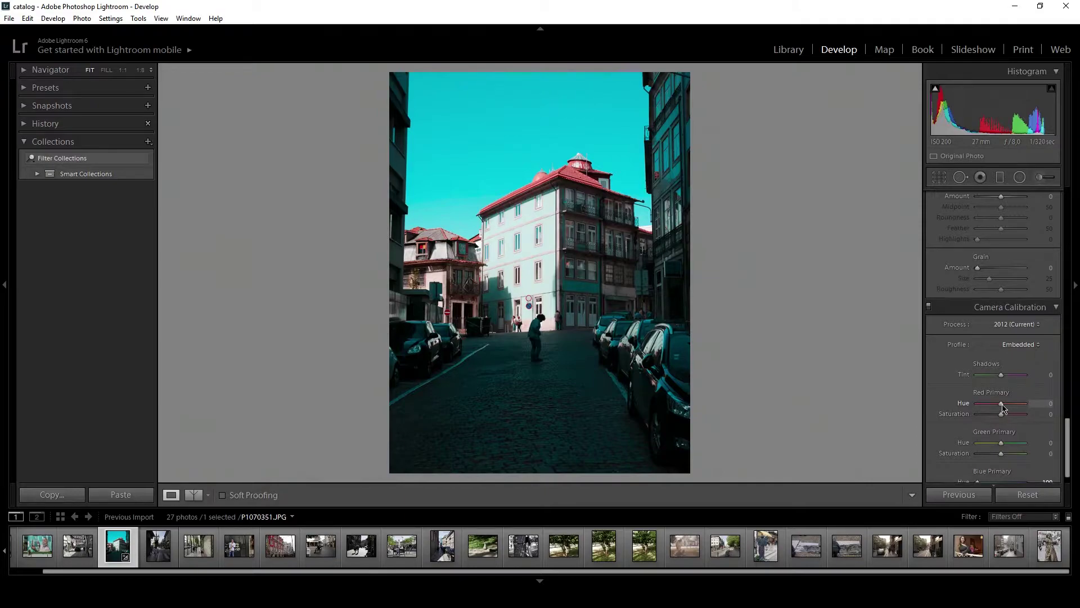
Step: Set Camera Calibration Red Primary Hue to +70 and Red Primary Saturation to +40
{"action": "left_click_drag", "start_coordinate": [1003, 408], "coordinate": [1011, 409]}
{"action": "left_click", "coordinate": [1046, 404]}
{"action": "type", "text": "200"}
{"action": "key", "text": "Return"}
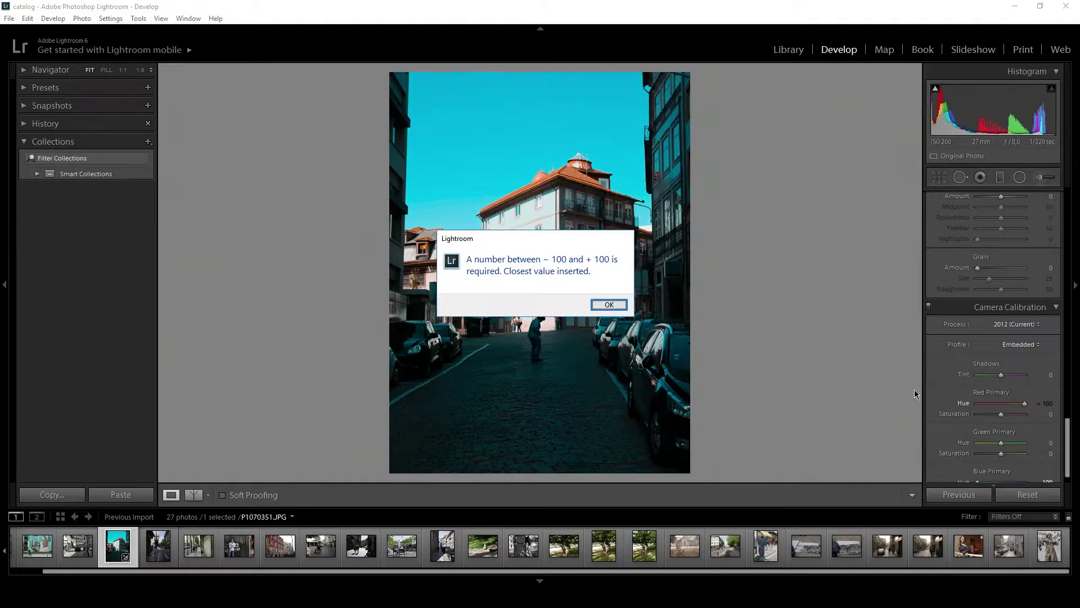
{"action": "left_click", "coordinate": [610, 306]}
{"action": "type", "text": "70"}
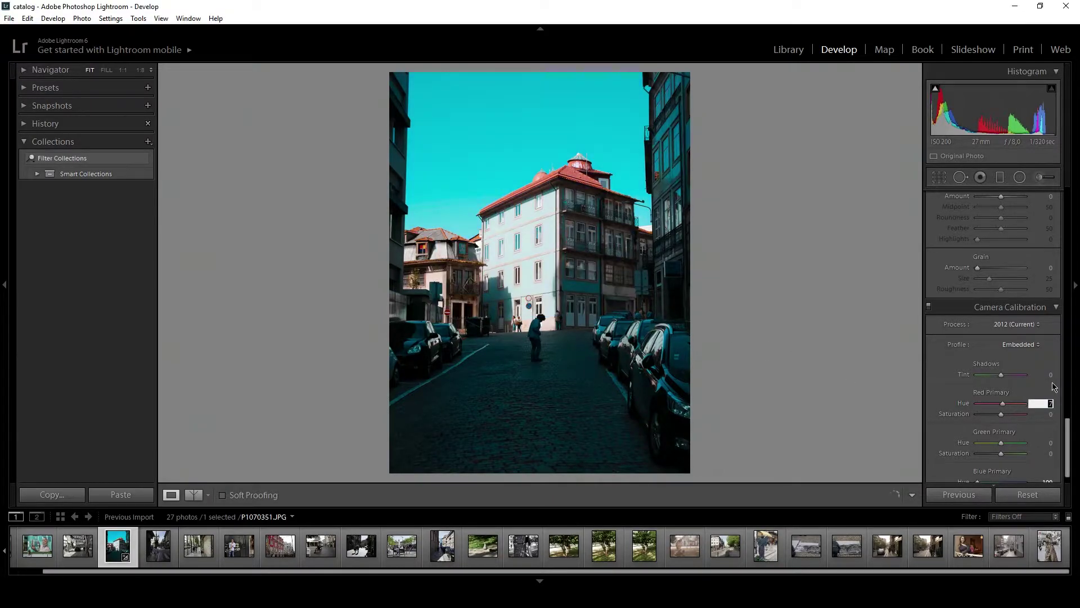
{"action": "key", "text": "Return"}
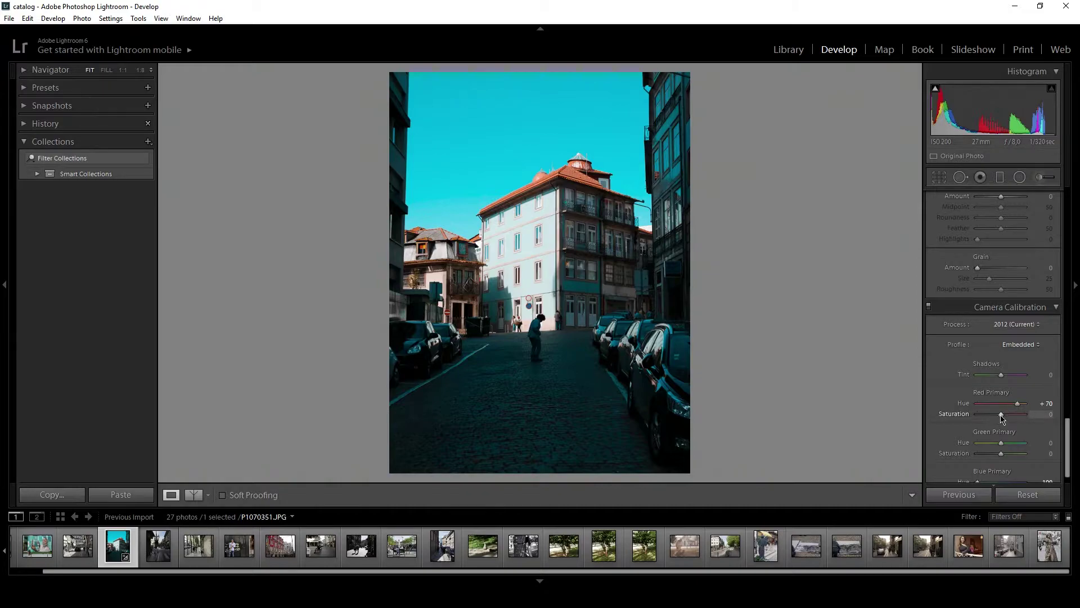
{"action": "left_click_drag", "start_coordinate": [1001, 416], "coordinate": [1012, 422]}
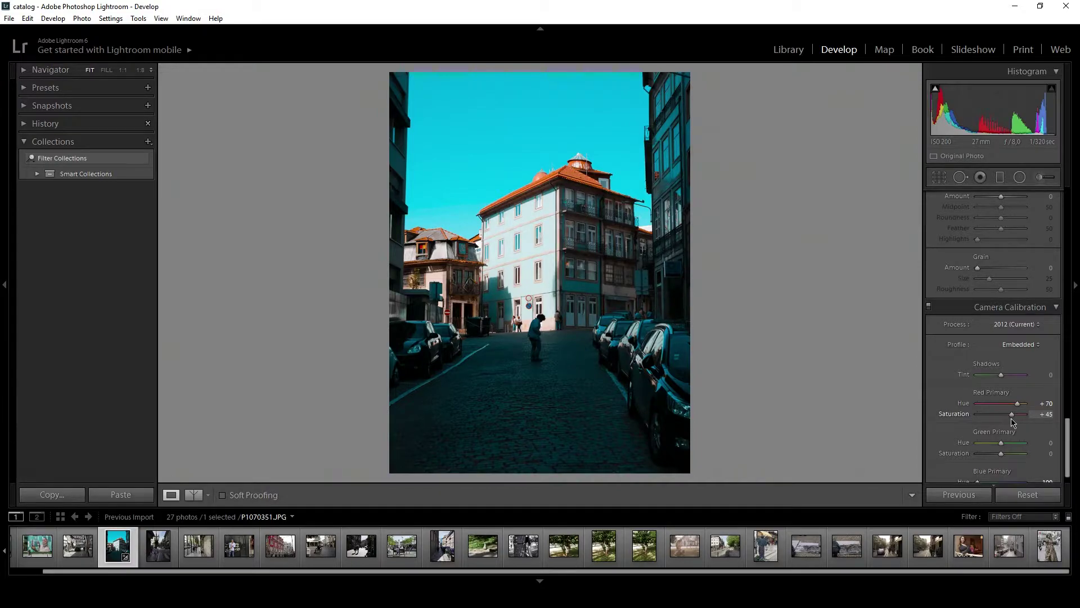
{"action": "left_click_drag", "start_coordinate": [1013, 422], "coordinate": [1071, 451]}
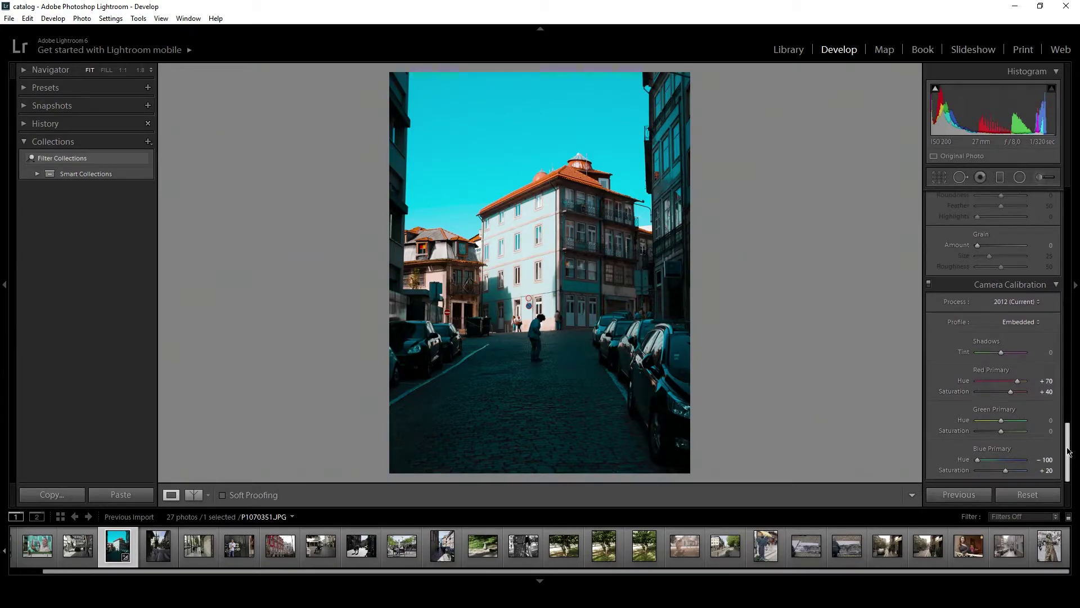
{"action": "left_click_drag", "start_coordinate": [1069, 451], "coordinate": [1045, 239]}
Step: In the Basic panel, set white balance Temp to +5 and raise Contrast to +29
{"action": "scroll", "coordinate": [1045, 239], "scroll_direction": "up", "scroll_amount": 5}
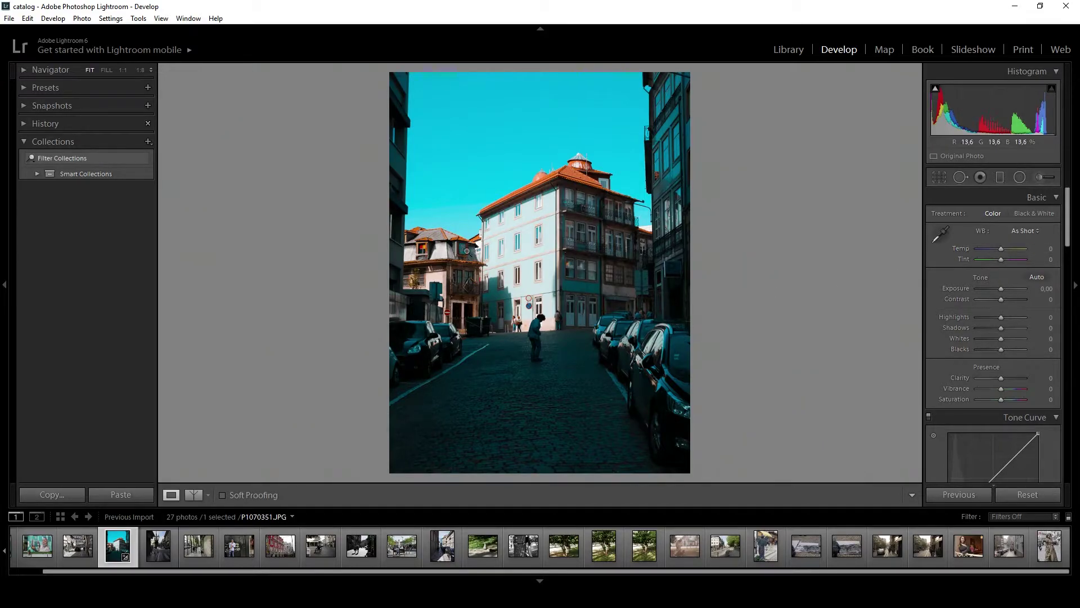
{"action": "scroll", "coordinate": [1052, 305], "scroll_direction": "down", "scroll_amount": 15}
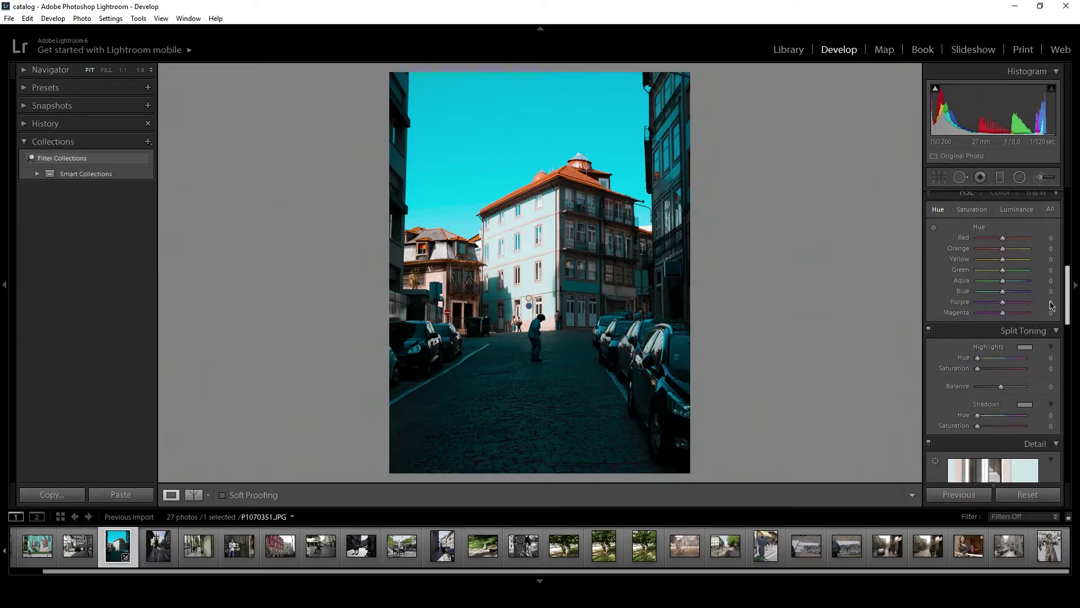
{"action": "scroll", "coordinate": [1052, 306], "scroll_direction": "up", "scroll_amount": 4}
{"action": "scroll", "coordinate": [1052, 276], "scroll_direction": "up", "scroll_amount": 7}
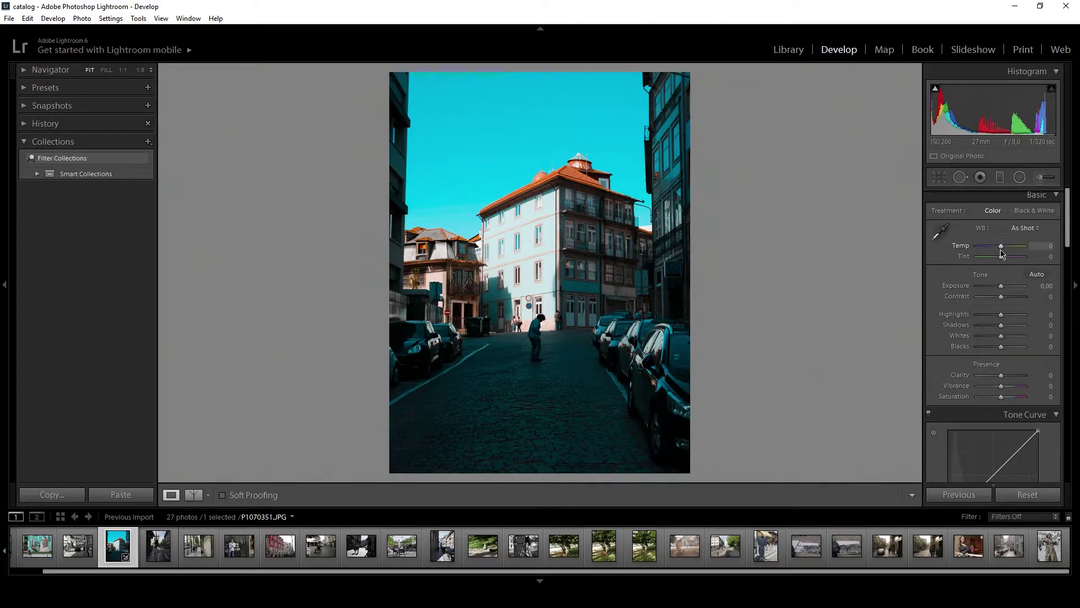
{"action": "left_click_drag", "start_coordinate": [1001, 251], "coordinate": [1004, 250]}
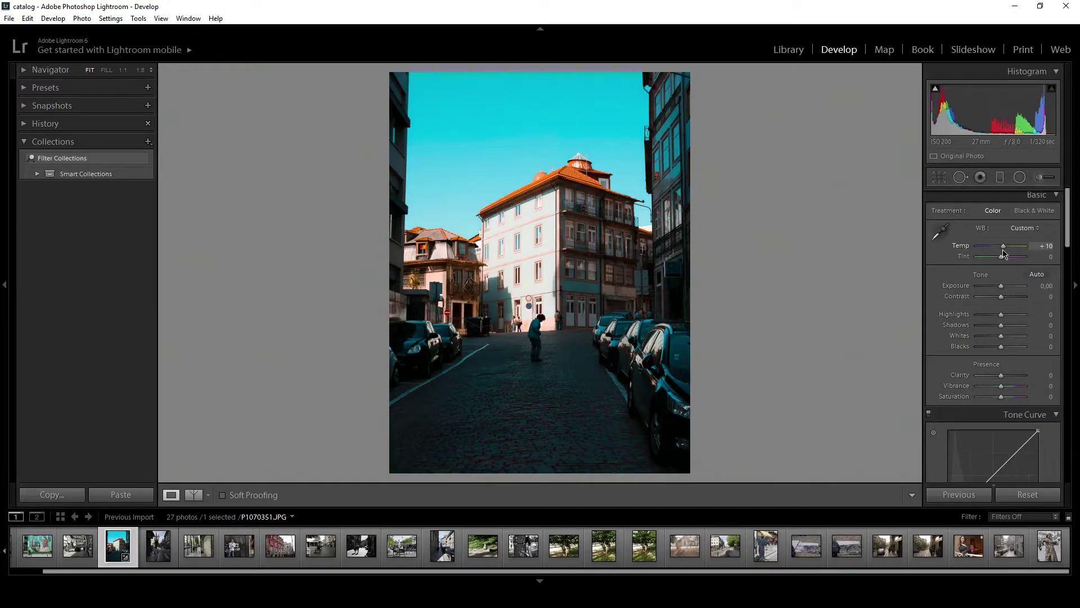
{"action": "left_click_drag", "start_coordinate": [1004, 253], "coordinate": [1004, 255]}
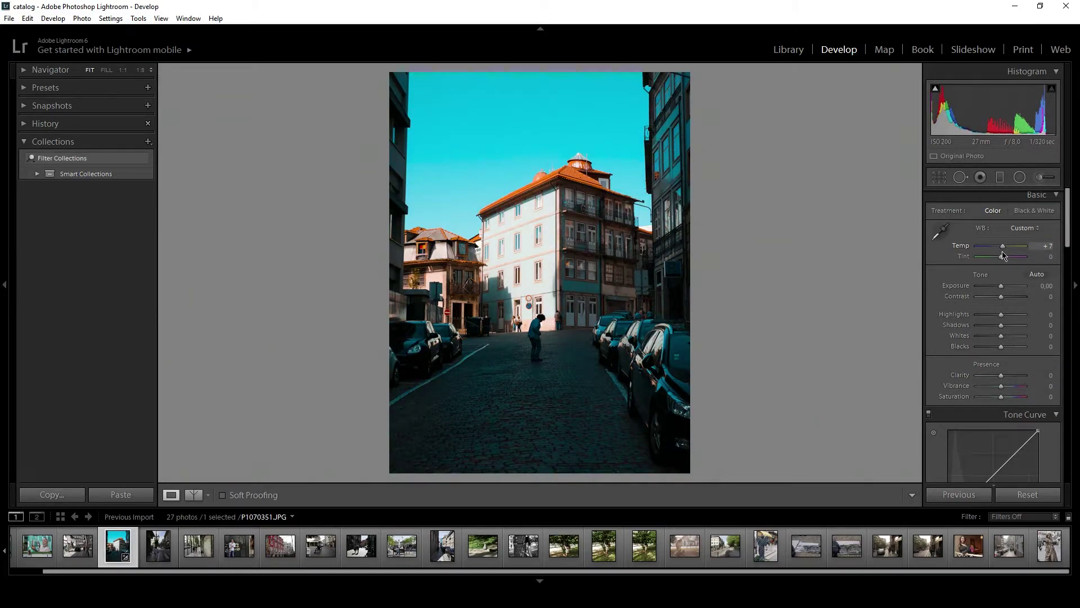
{"action": "left_click", "coordinate": [1049, 246]}
{"action": "type", "text": "5"}
{"action": "key", "text": "Return"}
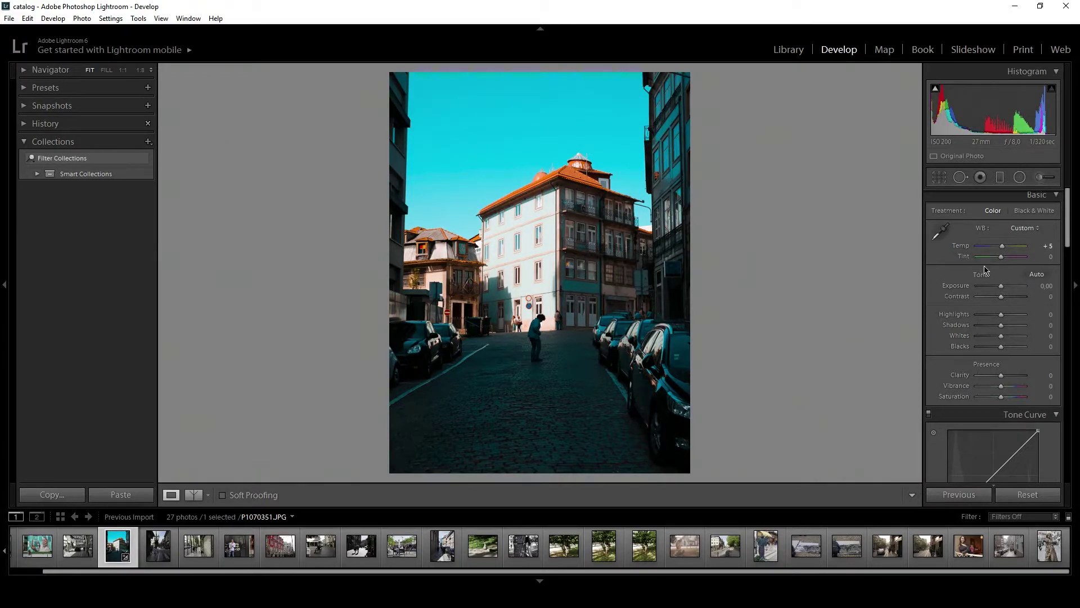
{"action": "left_click_drag", "start_coordinate": [1002, 298], "coordinate": [1011, 304]}
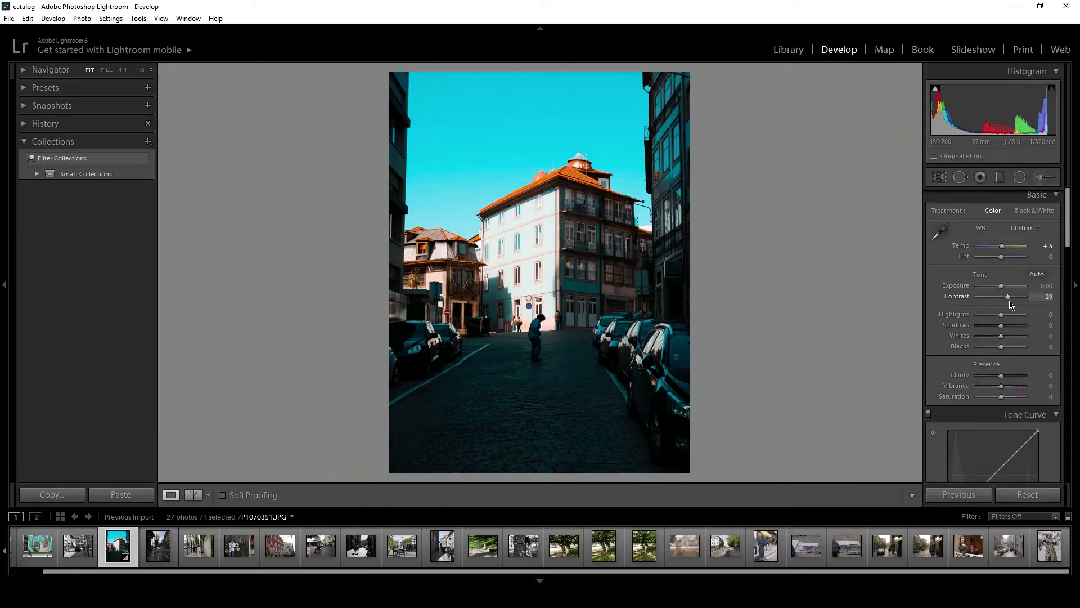
Step: Restore Highlights to −21 and bring Blacks down to +19
{"action": "left_click_drag", "start_coordinate": [1002, 347], "coordinate": [1017, 351]}
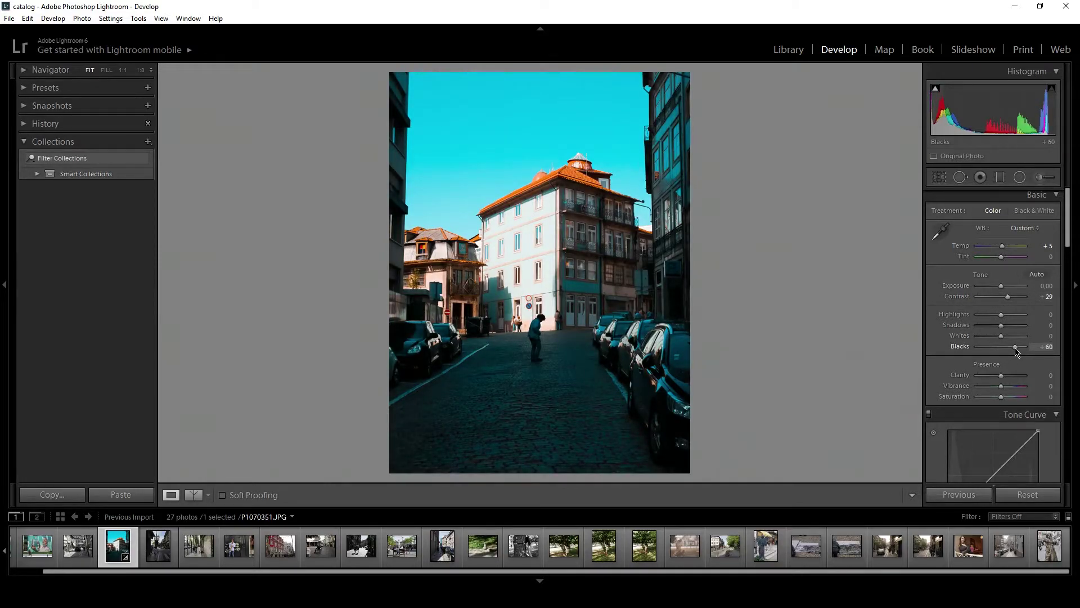
{"action": "left_click_drag", "start_coordinate": [1017, 351], "coordinate": [989, 322]}
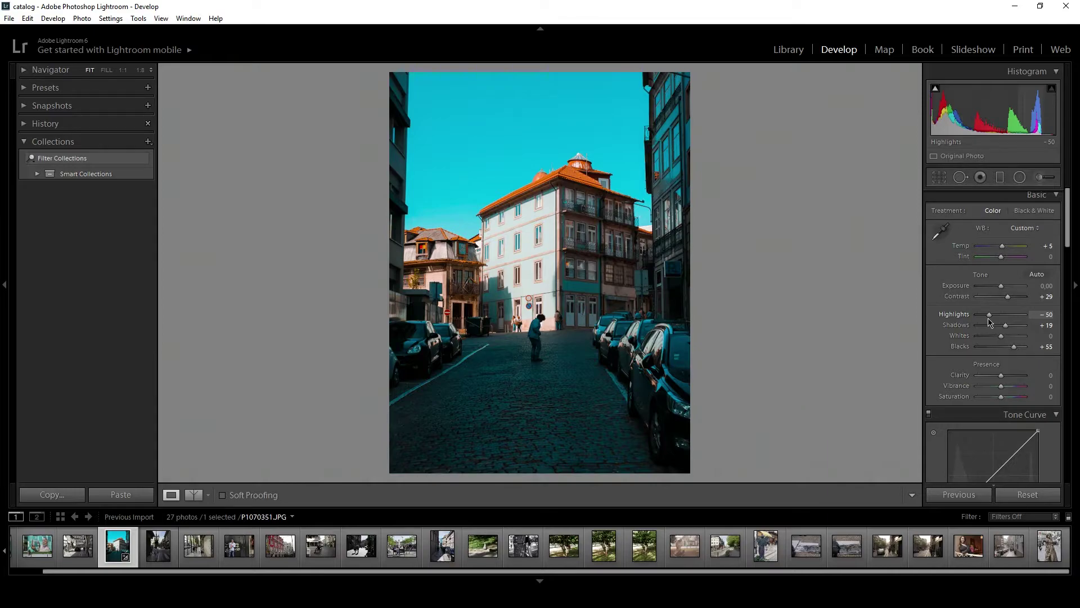
{"action": "key", "text": "ctrl+z"}
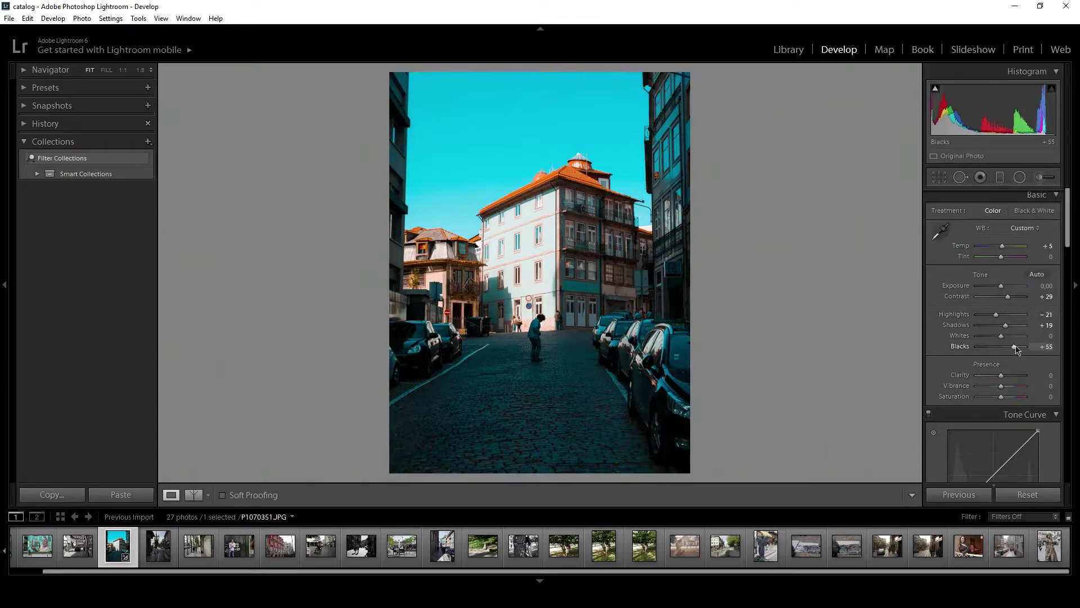
{"action": "left_click_drag", "start_coordinate": [1017, 349], "coordinate": [1008, 349]}
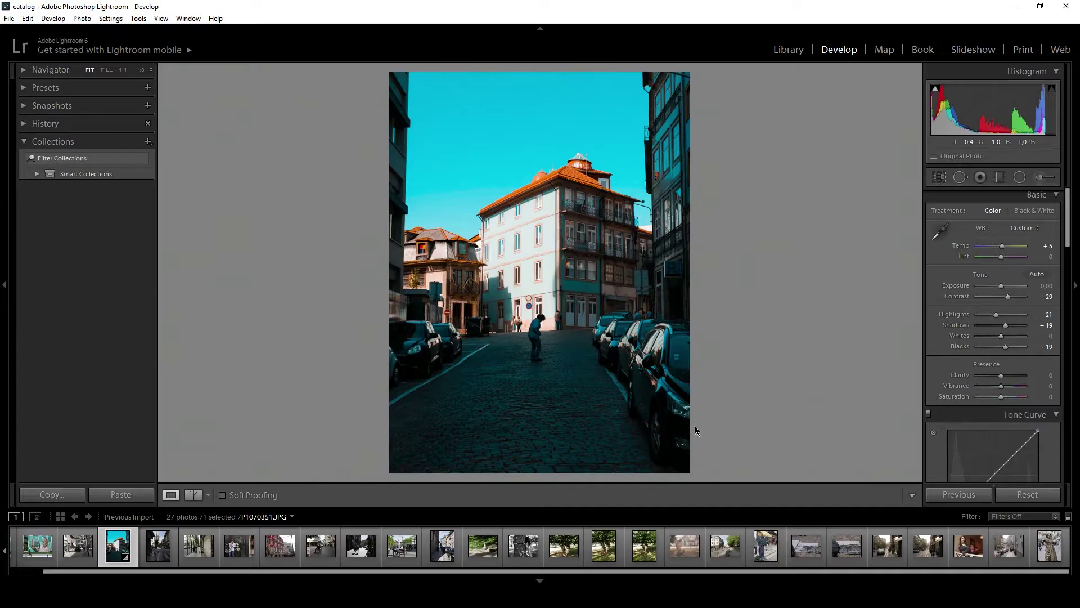
{"action": "left_click", "coordinate": [1000, 177]}
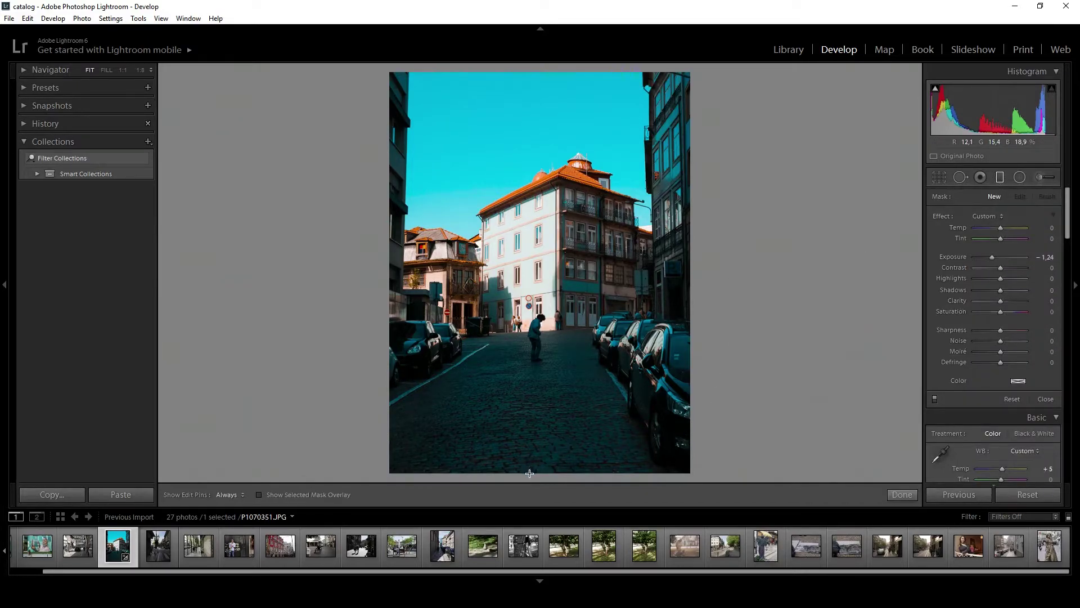
Step: Place a graduated filter across the lower street: Exposure 0,70, Contrast −10, Clarity −38, Sharpness −19
{"action": "left_click_drag", "start_coordinate": [528, 471], "coordinate": [539, 237]}
{"action": "left_click", "coordinate": [1046, 257]}
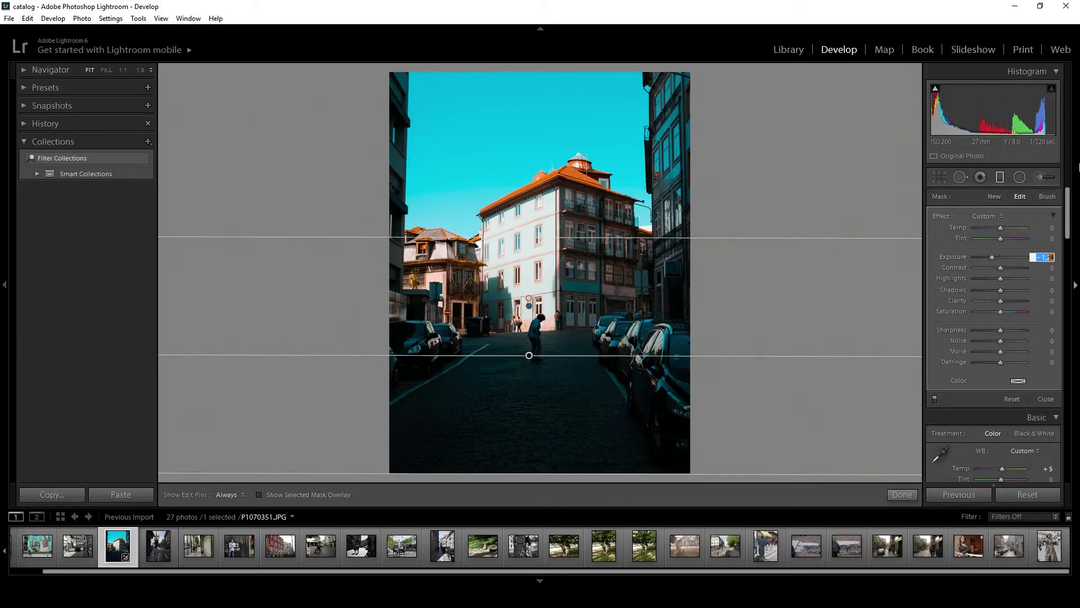
{"action": "type", "text": "0"}
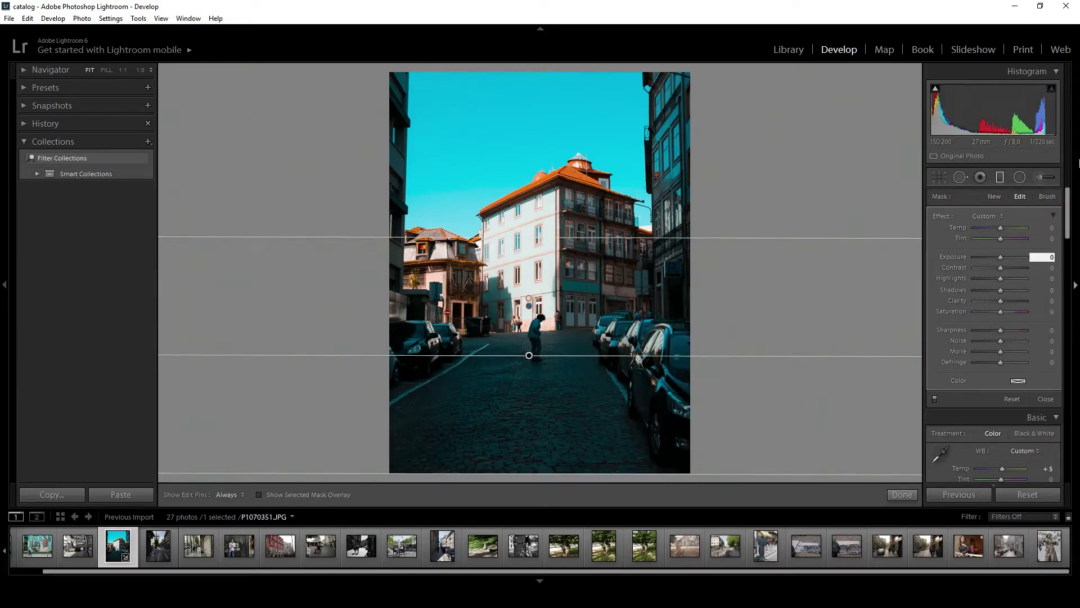
{"action": "type", "text": ",30"}
{"action": "key", "text": "BackSpace"}
{"action": "key", "text": "BackSpace"}
{"action": "key", "text": "BackSpace"}
{"action": "type", "text": "70"}
{"action": "key", "text": "Return"}
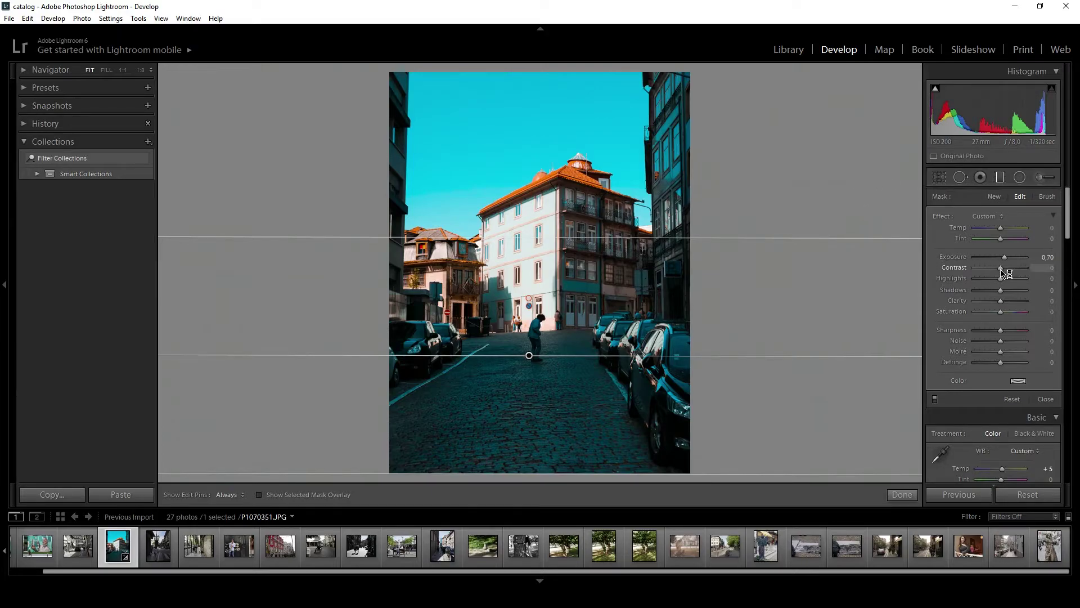
{"action": "left_click_drag", "start_coordinate": [1001, 269], "coordinate": [1002, 274]}
{"action": "left_click_drag", "start_coordinate": [1002, 273], "coordinate": [1001, 325]}
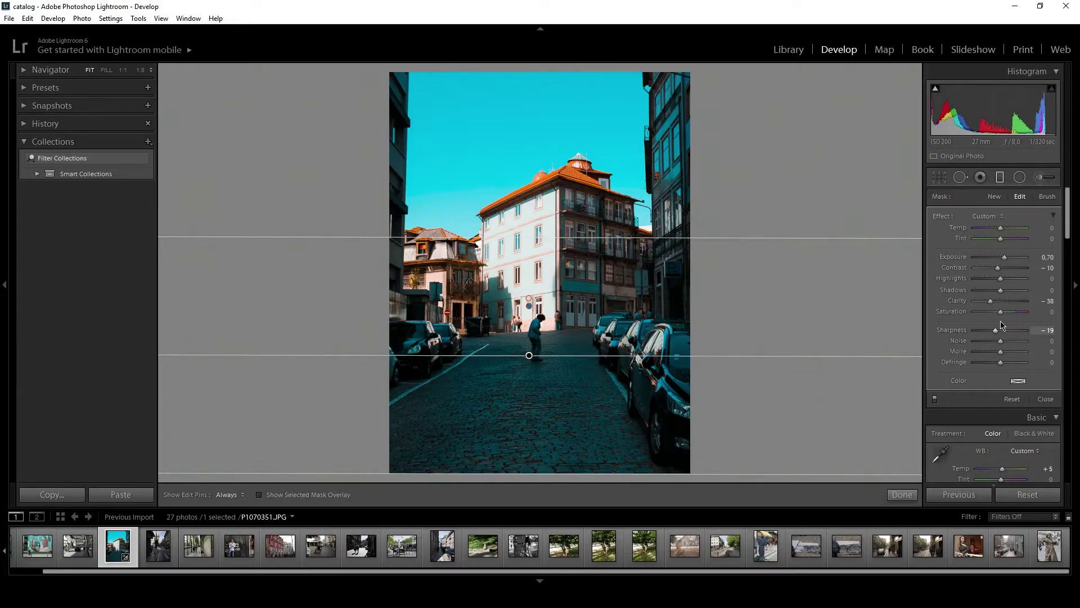
Step: Close the filter and set Basic Presence to Clarity +52, Vibrance +81, Saturation −36
{"action": "left_click", "coordinate": [902, 494]}
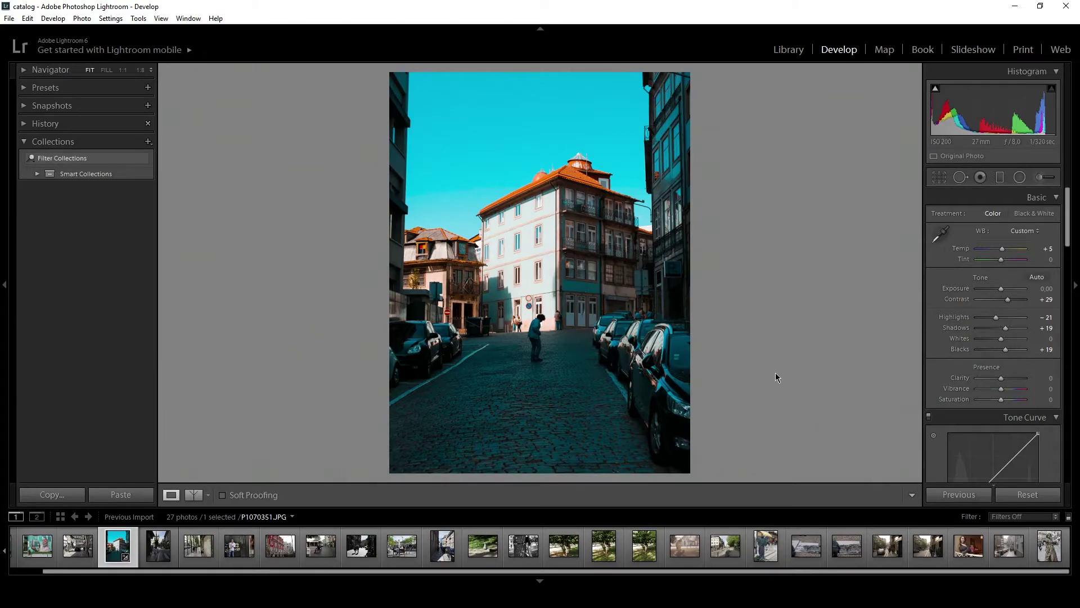
{"action": "left_click_drag", "start_coordinate": [1001, 378], "coordinate": [1015, 389]}
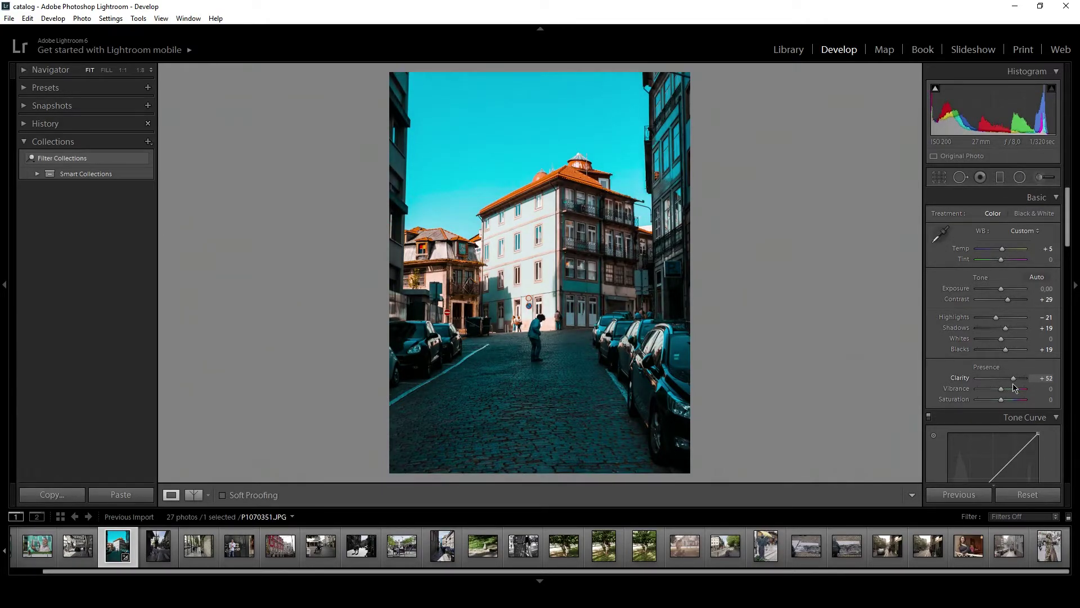
{"action": "left_click_drag", "start_coordinate": [1001, 399], "coordinate": [993, 403]}
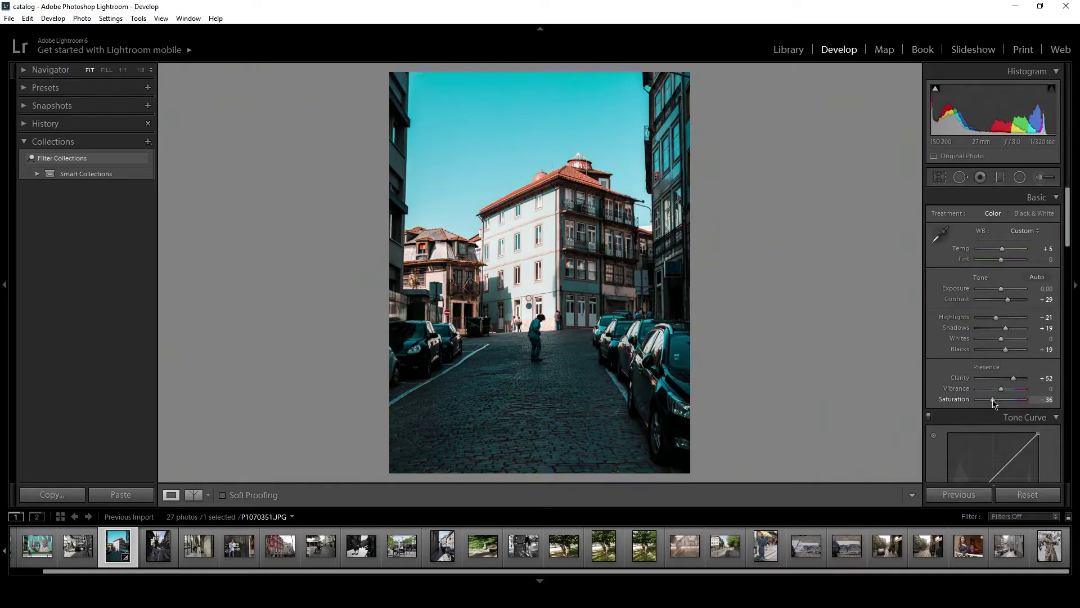
{"action": "left_click", "coordinate": [1006, 391]}
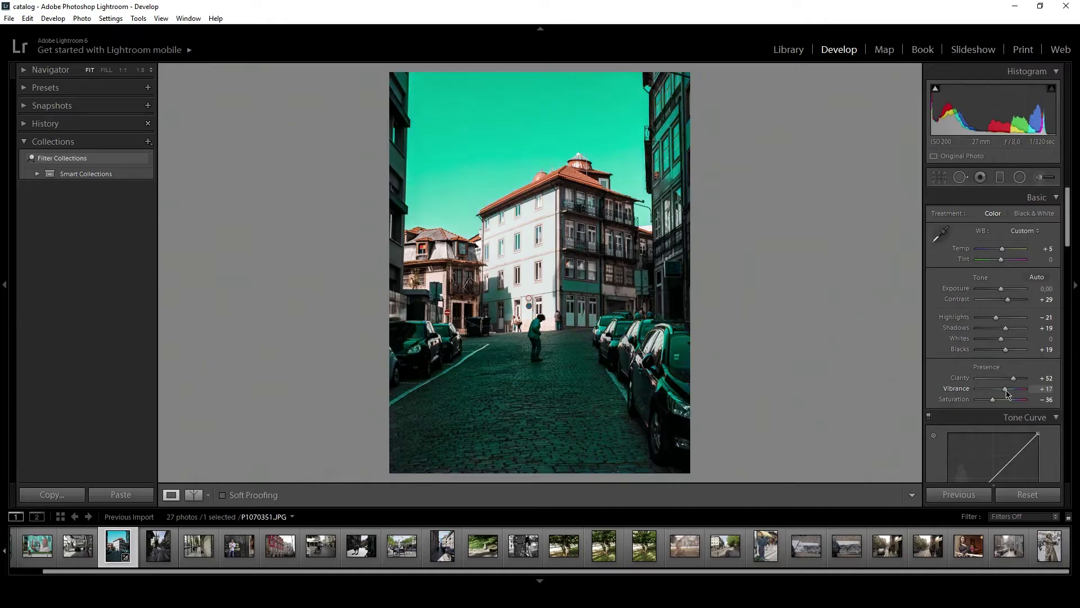
{"action": "left_click_drag", "start_coordinate": [1008, 394], "coordinate": [1023, 396]}
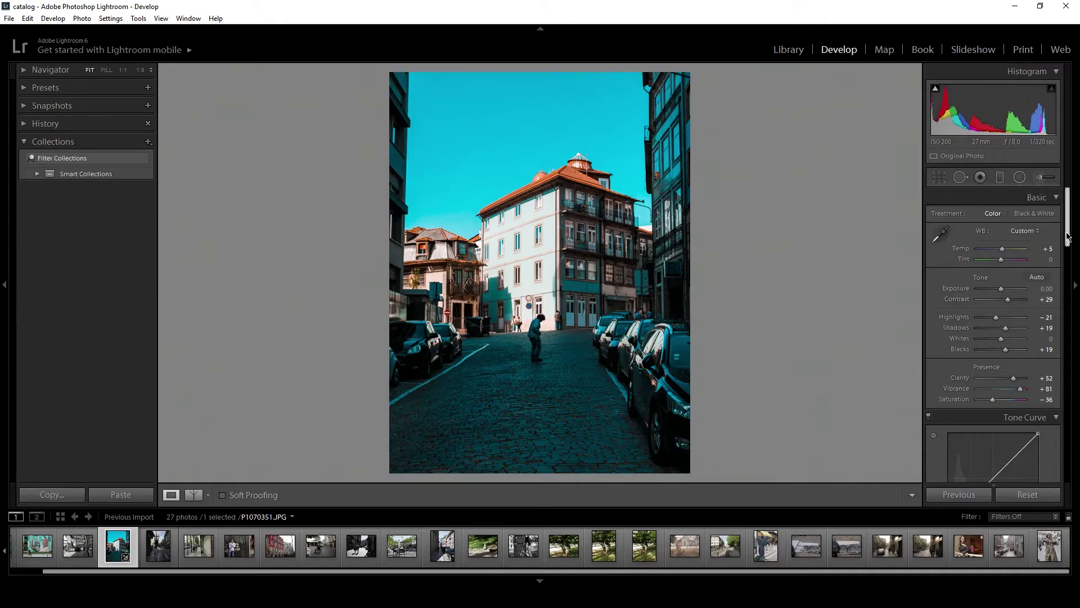
{"action": "left_click_drag", "start_coordinate": [1068, 236], "coordinate": [1072, 259]}
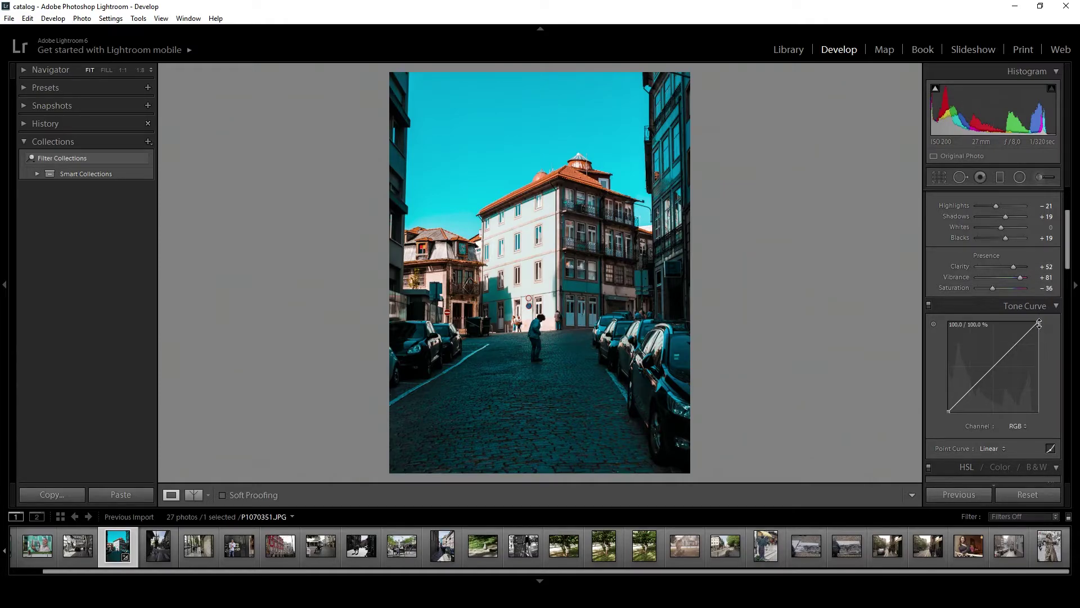
Step: Lower the tone curve's highlight point, lift its shadow point to fade blacks, and compare before/after
{"action": "left_click_drag", "start_coordinate": [1039, 324], "coordinate": [1037, 322]}
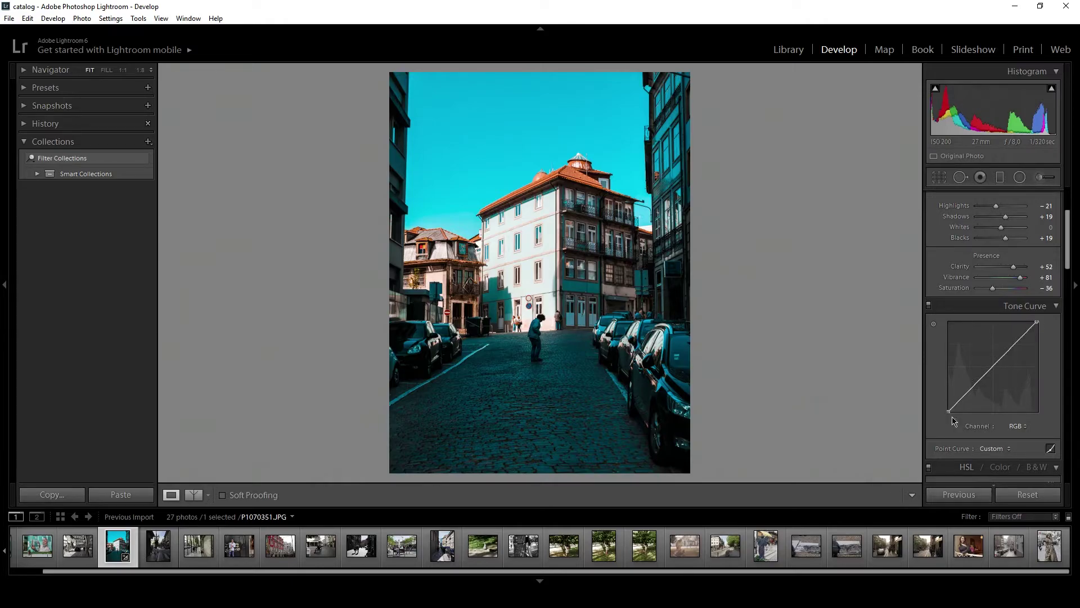
{"action": "left_click_drag", "start_coordinate": [950, 412], "coordinate": [954, 406]}
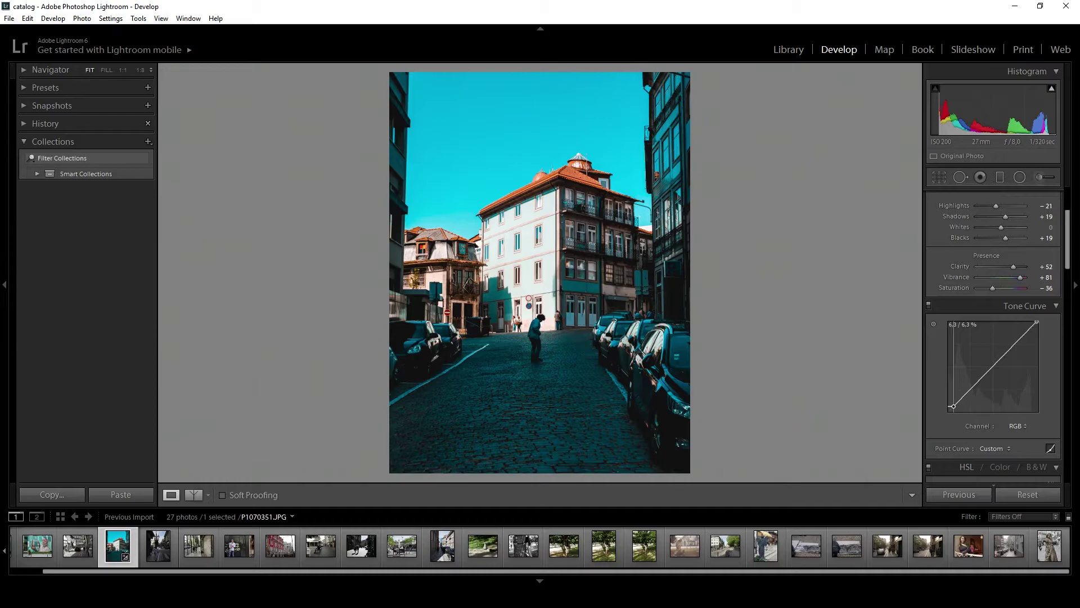
{"action": "left_click", "coordinate": [929, 306]}
{"action": "left_click", "coordinate": [929, 306]}
{"action": "left_click", "coordinate": [929, 307]}
{"action": "left_click", "coordinate": [929, 307]}
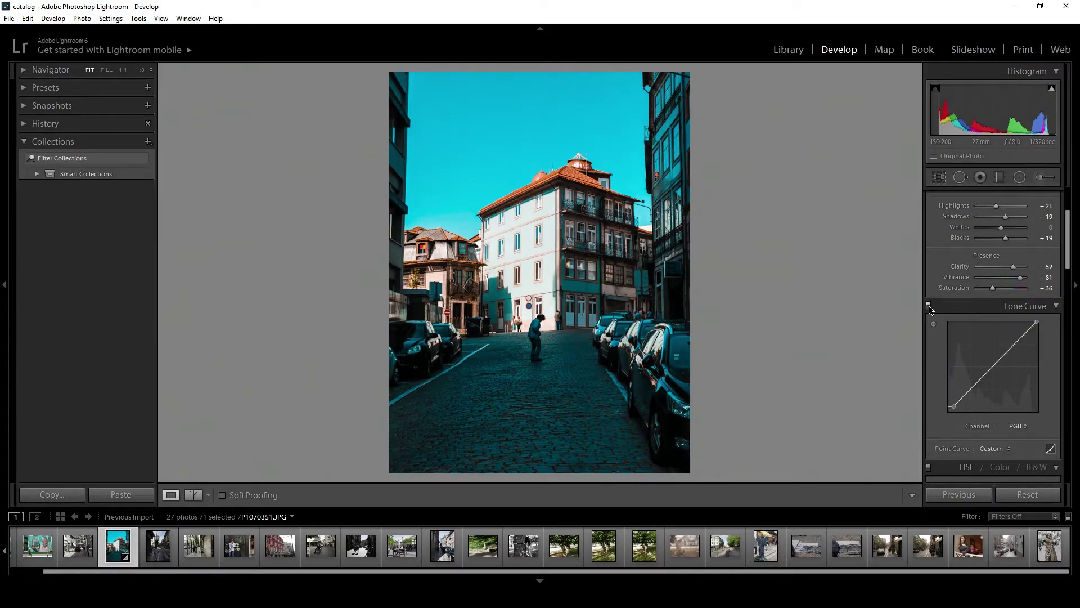
{"action": "left_click", "coordinate": [929, 307]}
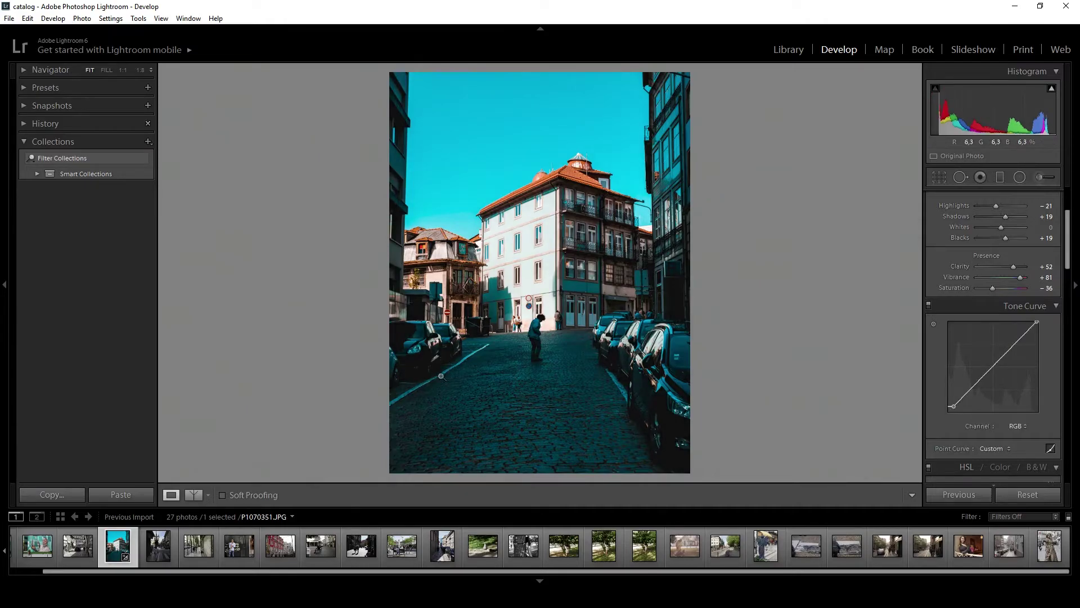
{"action": "scroll", "coordinate": [931, 338], "scroll_direction": "down", "scroll_amount": 2}
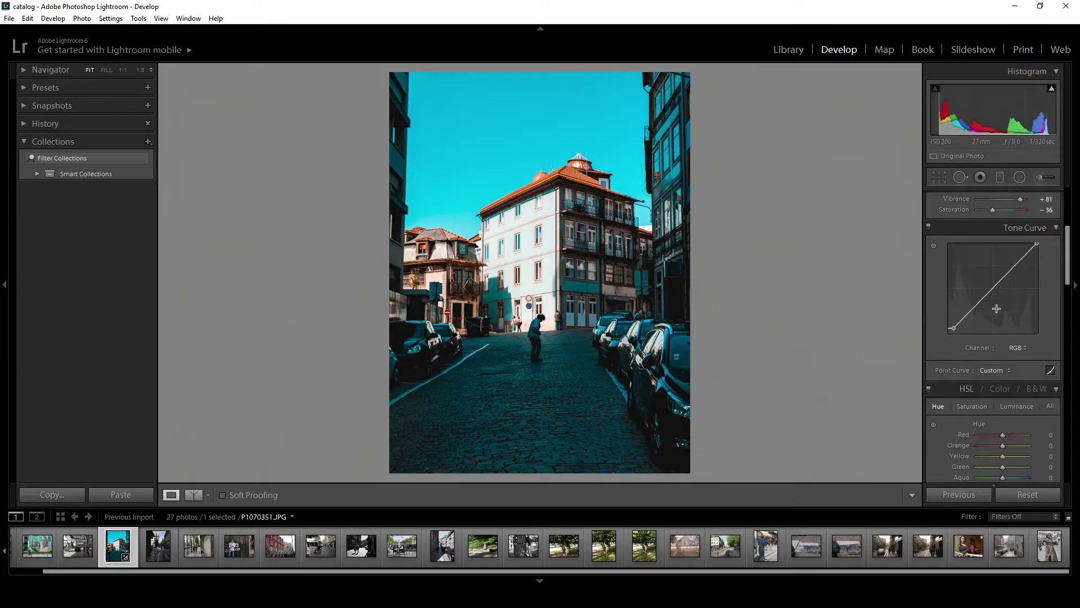
{"action": "scroll", "coordinate": [992, 309], "scroll_direction": "down", "scroll_amount": 4}
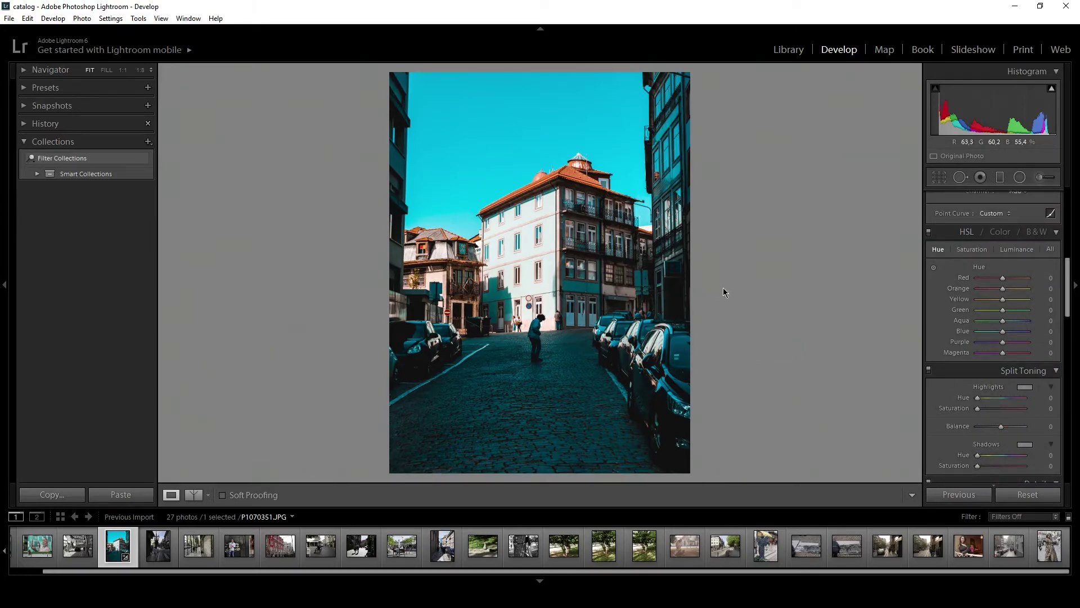
Step: Set the HSL Hue sliders to Blue −13 and Orange −20
{"action": "left_click_drag", "start_coordinate": [1003, 332], "coordinate": [1000, 335]}
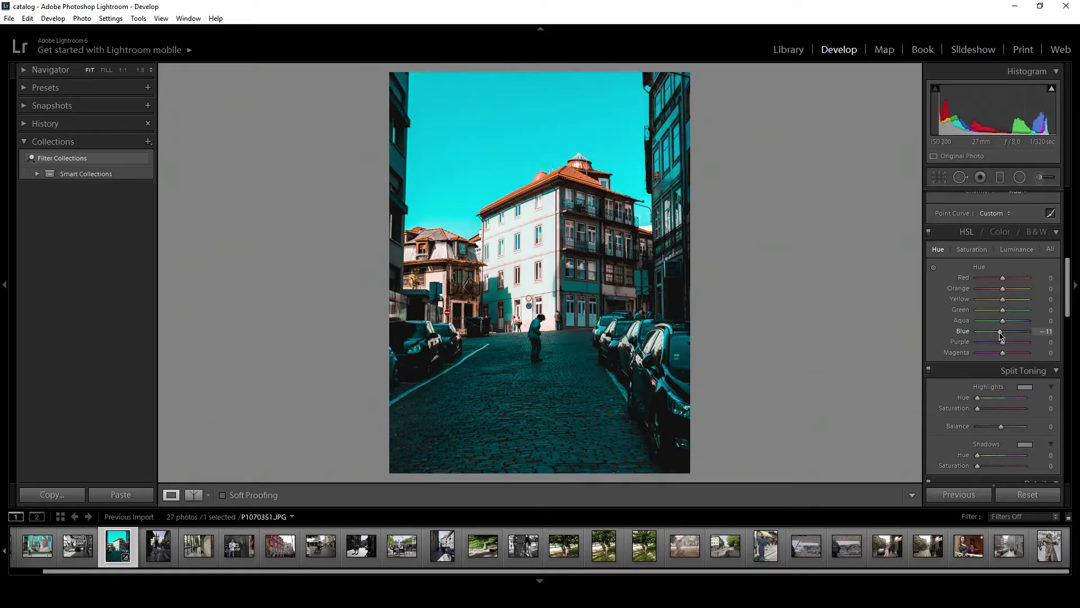
{"action": "left_click_drag", "start_coordinate": [1000, 336], "coordinate": [1001, 340]}
{"action": "left_click_drag", "start_coordinate": [1003, 293], "coordinate": [993, 298]}
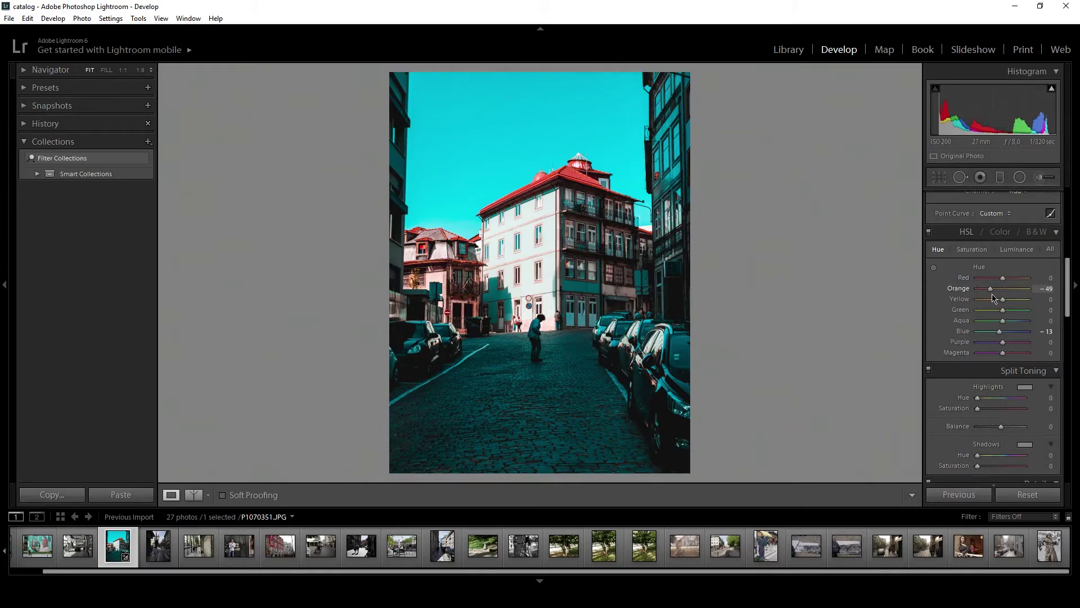
{"action": "left_click_drag", "start_coordinate": [993, 298], "coordinate": [1002, 301]}
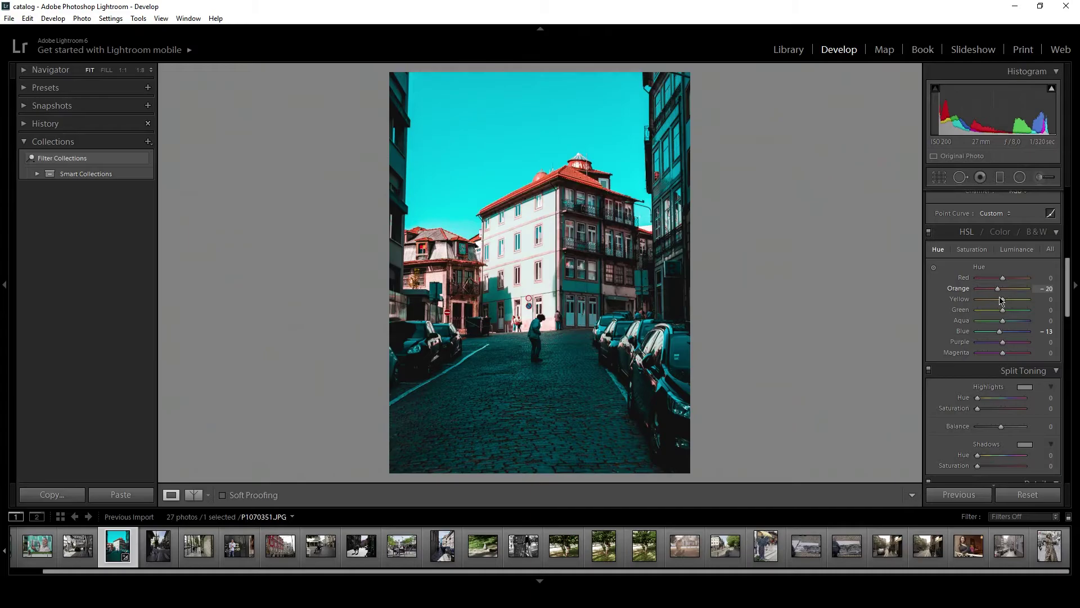
{"action": "left_click", "coordinate": [964, 249]}
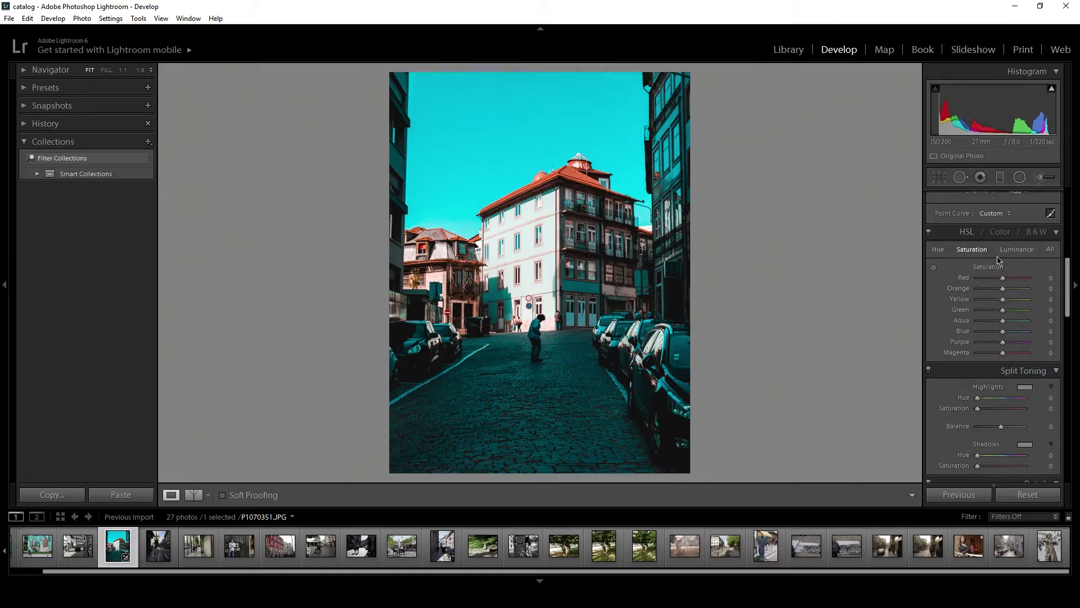
Step: Raise Orange saturation to +40, then check the central figure at 1:1 and return to fit
{"action": "left_click_drag", "start_coordinate": [1004, 278], "coordinate": [1019, 282]}
{"action": "left_click", "coordinate": [543, 340]}
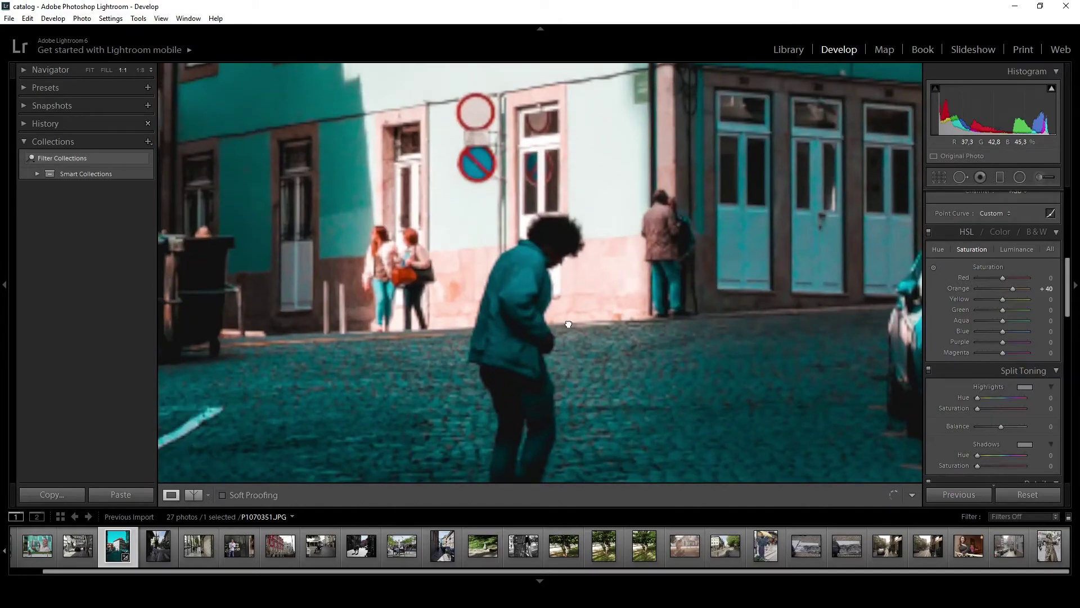
{"action": "left_click", "coordinate": [568, 324]}
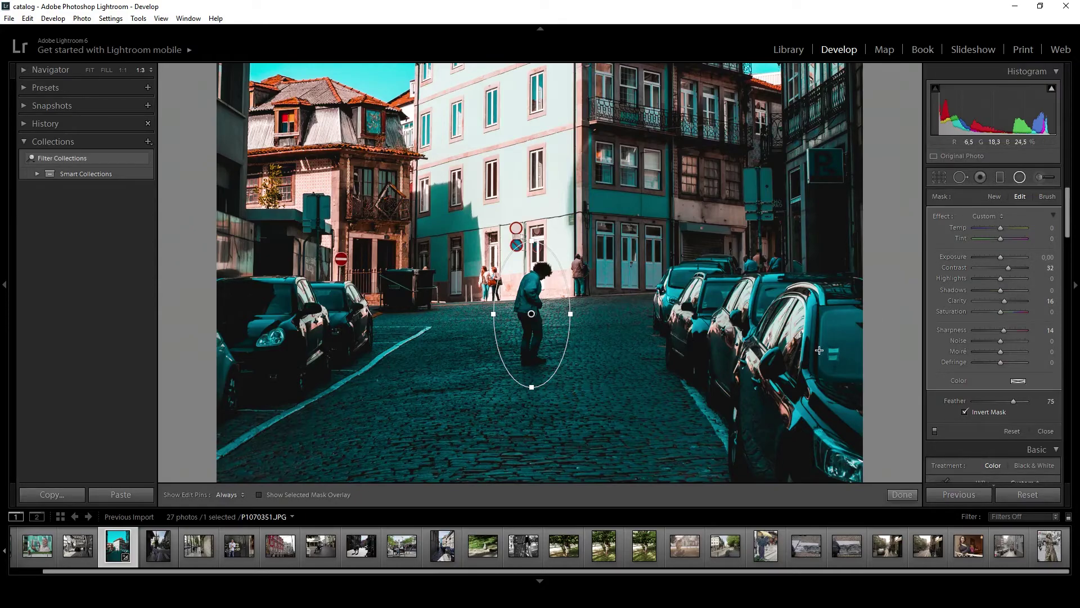
Step: Widen the radial ellipse, stretch it taller above the figure, and set Highlights to 19
{"action": "left_click_drag", "start_coordinate": [571, 314], "coordinate": [580, 314]}
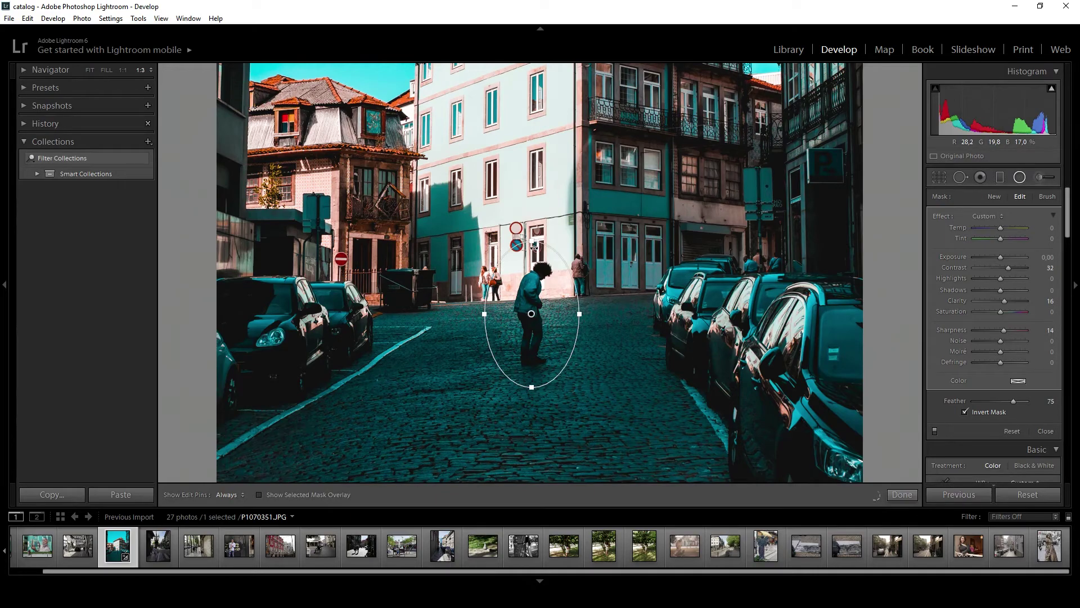
{"action": "left_click_drag", "start_coordinate": [534, 246], "coordinate": [534, 235]}
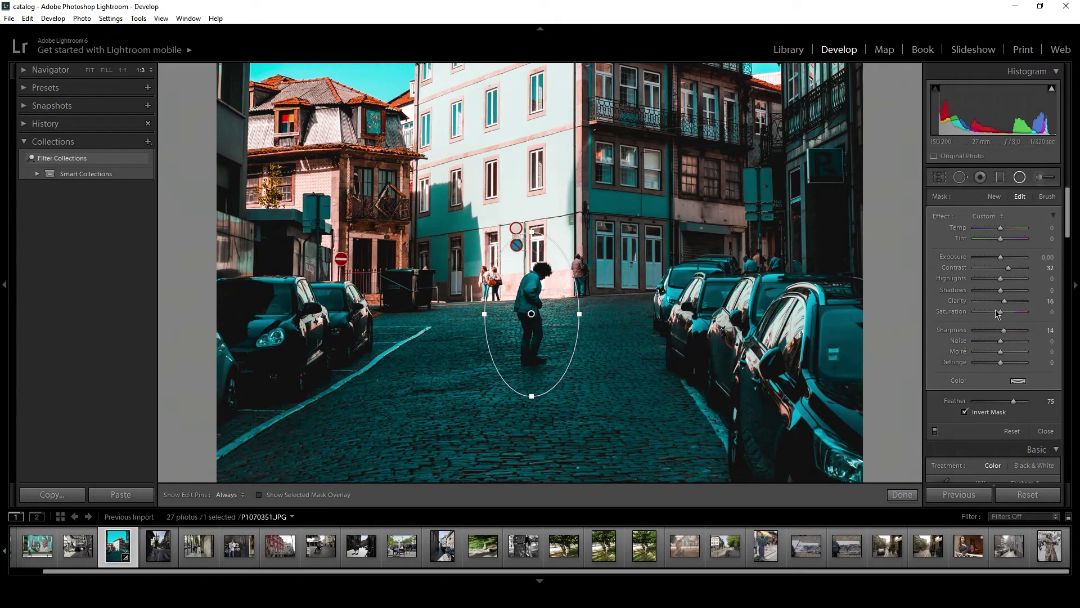
{"action": "left_click_drag", "start_coordinate": [1001, 279], "coordinate": [993, 286]}
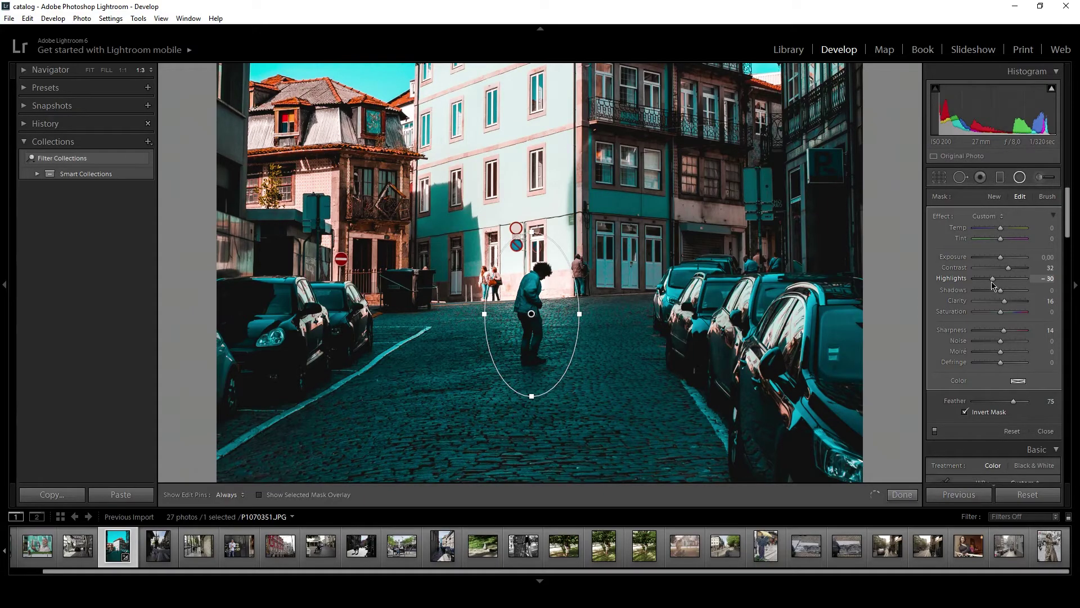
{"action": "left_click_drag", "start_coordinate": [992, 286], "coordinate": [1005, 286]}
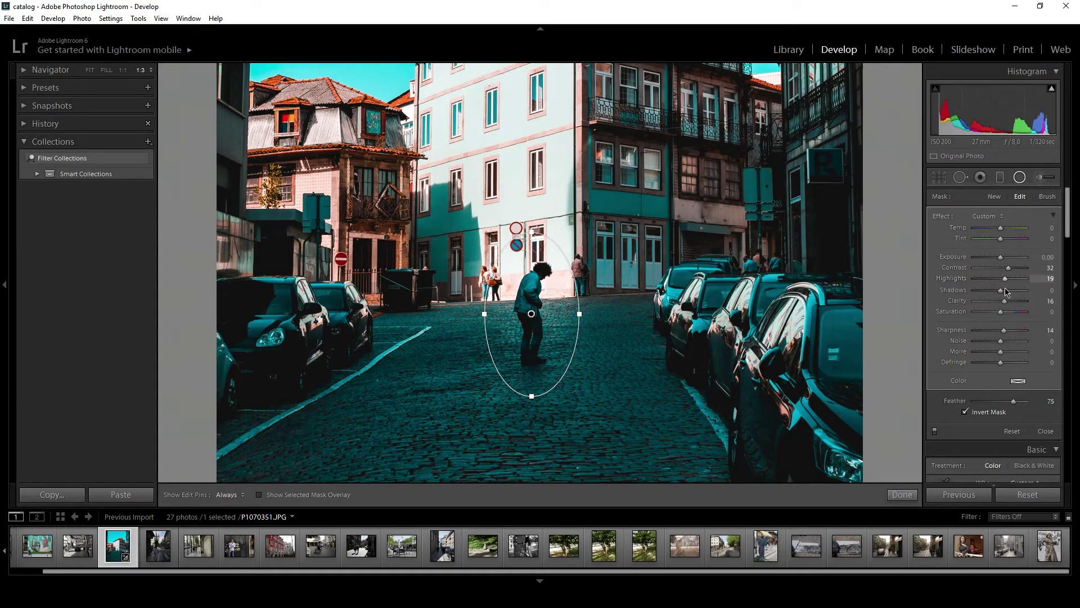
Step: Set the radial filter's Exposure to 0.25 and Feather to 60, then finish the filter
{"action": "left_click", "coordinate": [1045, 257]}
{"action": "key", "text": "BackSpace"}
{"action": "type", "text": "0.25"}
{"action": "key", "text": "Return"}
{"action": "left_click_drag", "start_coordinate": [1015, 405], "coordinate": [1006, 405]}
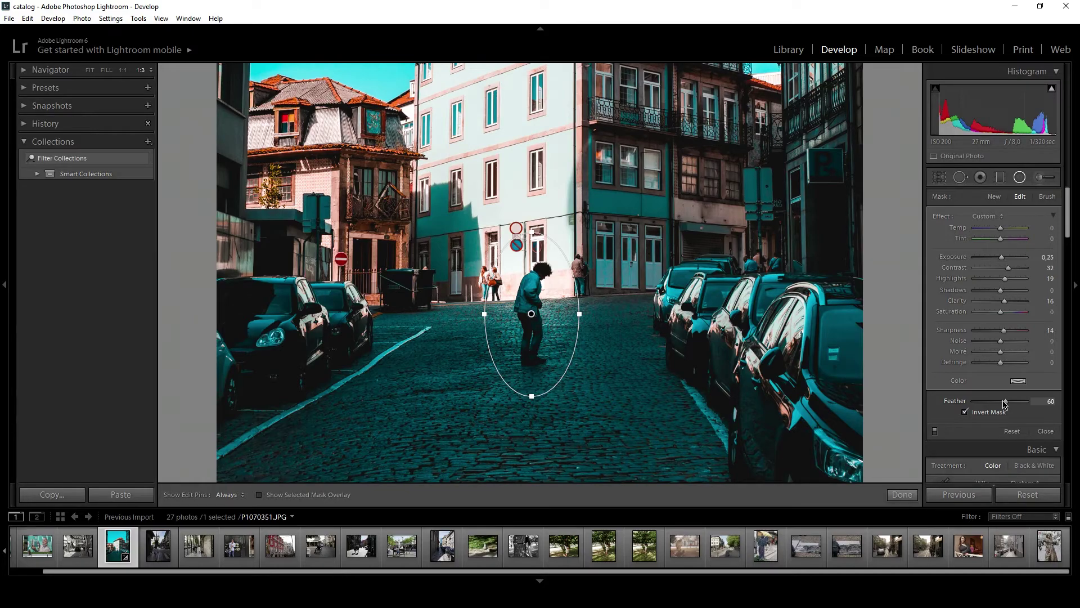
{"action": "key", "text": "shift+m"}
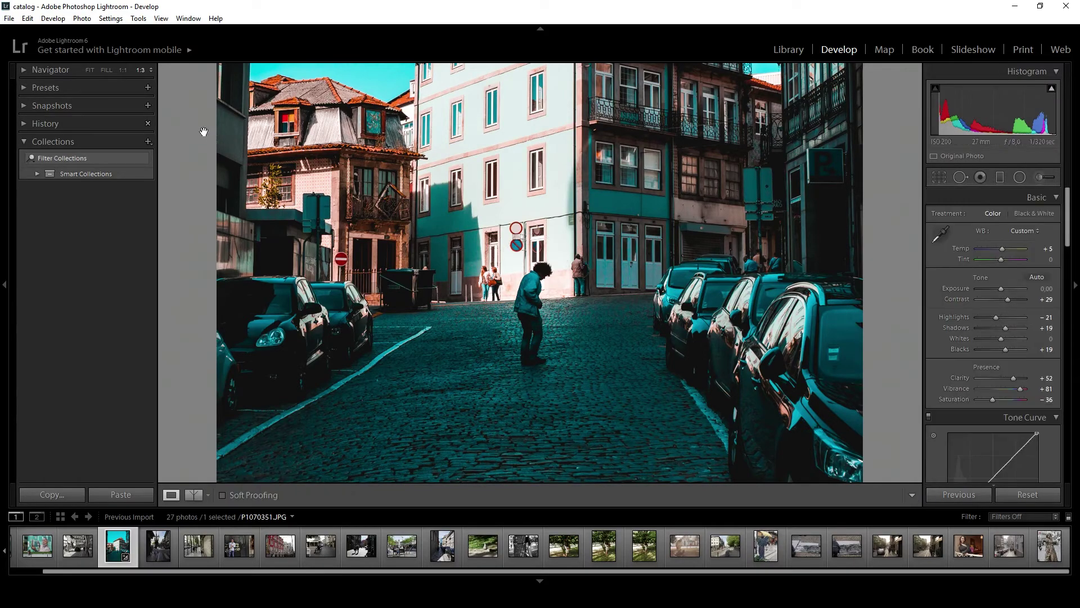
Step: Preview earlier Update Radial Filter history states, return to the latest Update Feather Amount, and fit the view
{"action": "left_click", "coordinate": [26, 126]}
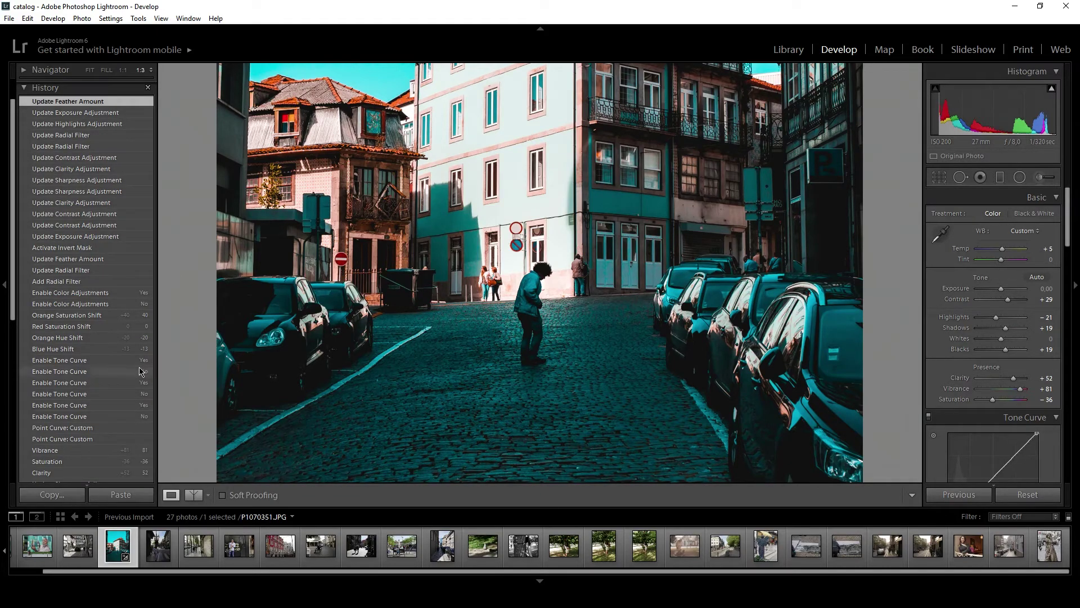
{"action": "left_click", "coordinate": [118, 138]}
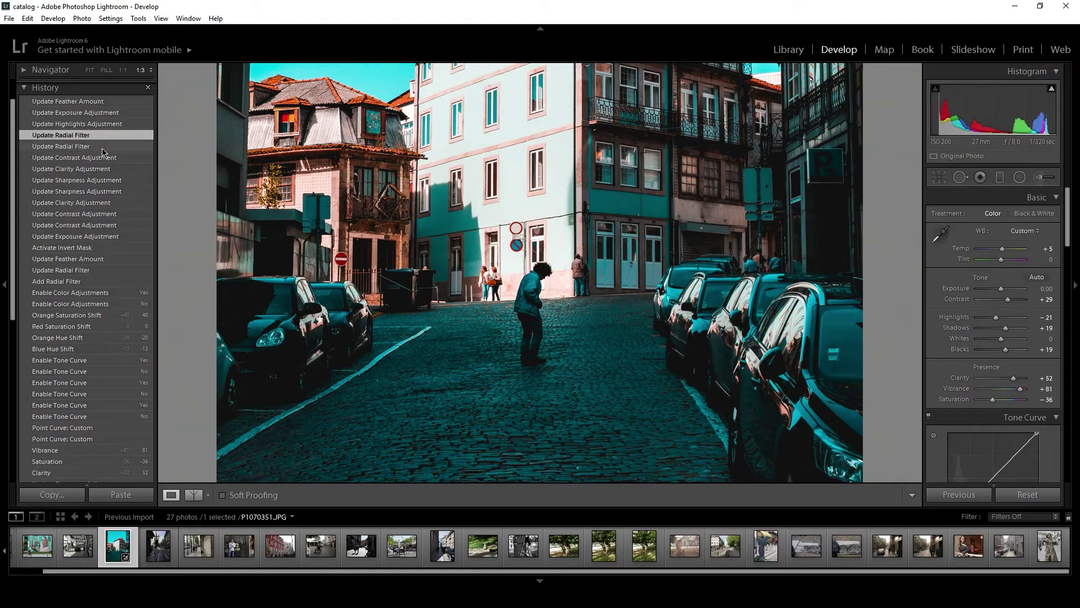
{"action": "left_click", "coordinate": [102, 147]}
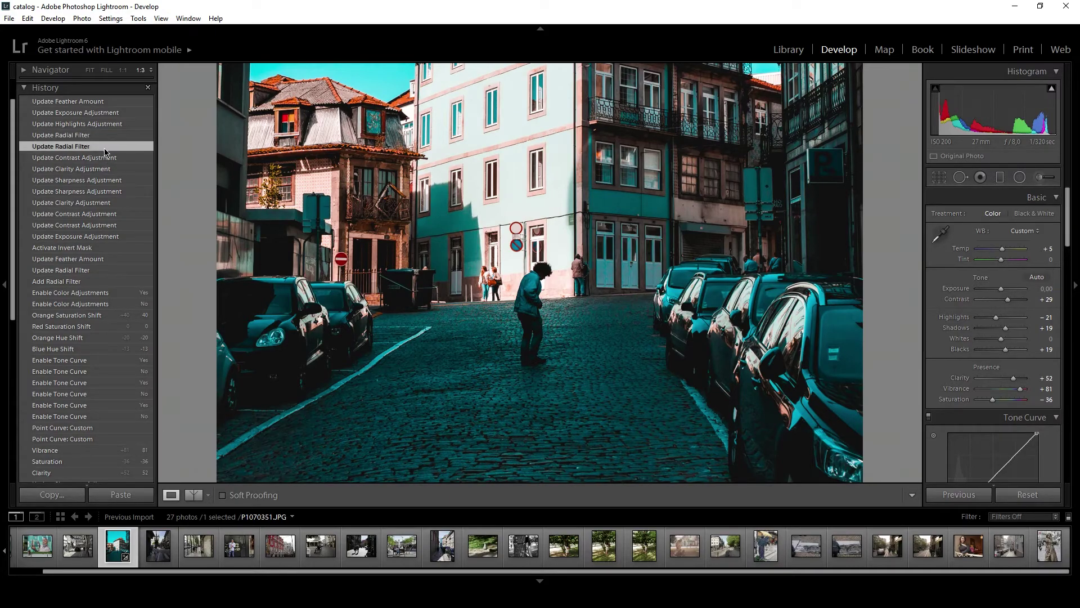
{"action": "left_click", "coordinate": [90, 102]}
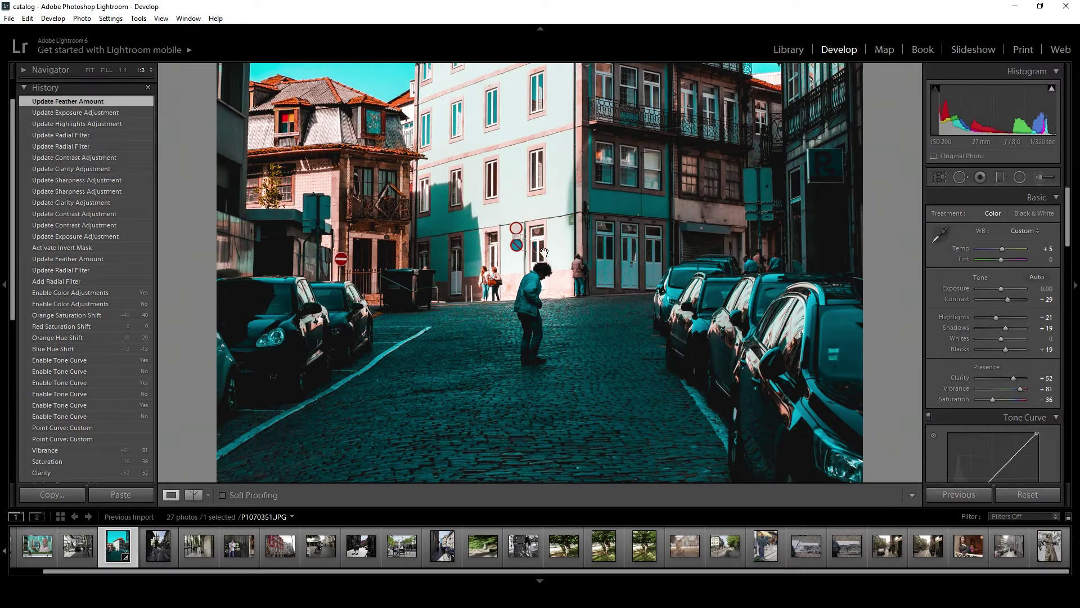
{"action": "left_click", "coordinate": [584, 264]}
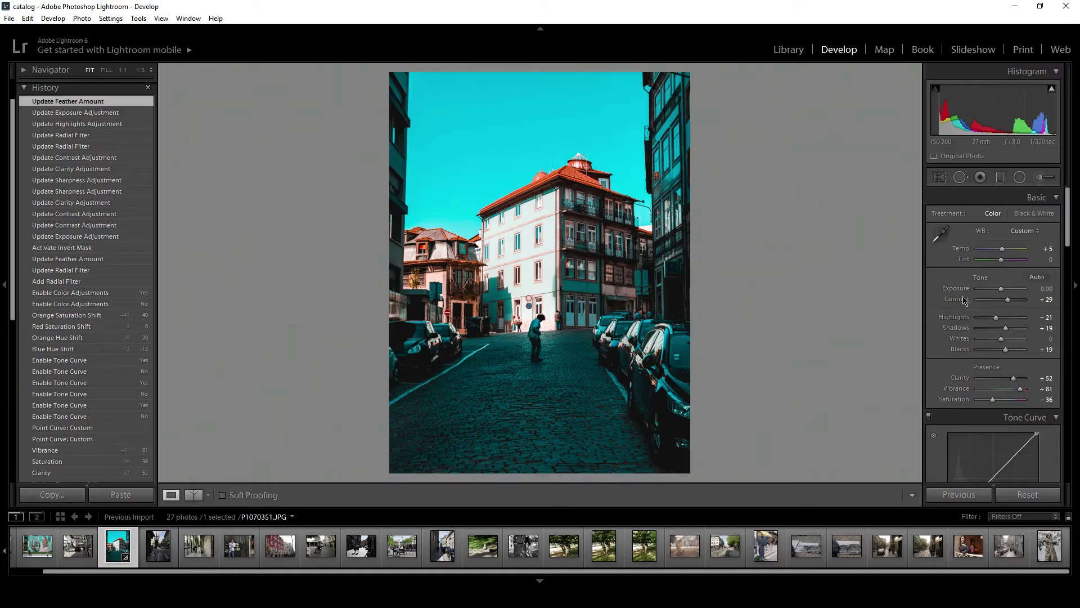
Step: Draw a second small radial filter around the walking man with Exposure 0 and Clarity 10
{"action": "left_click", "coordinate": [546, 333]}
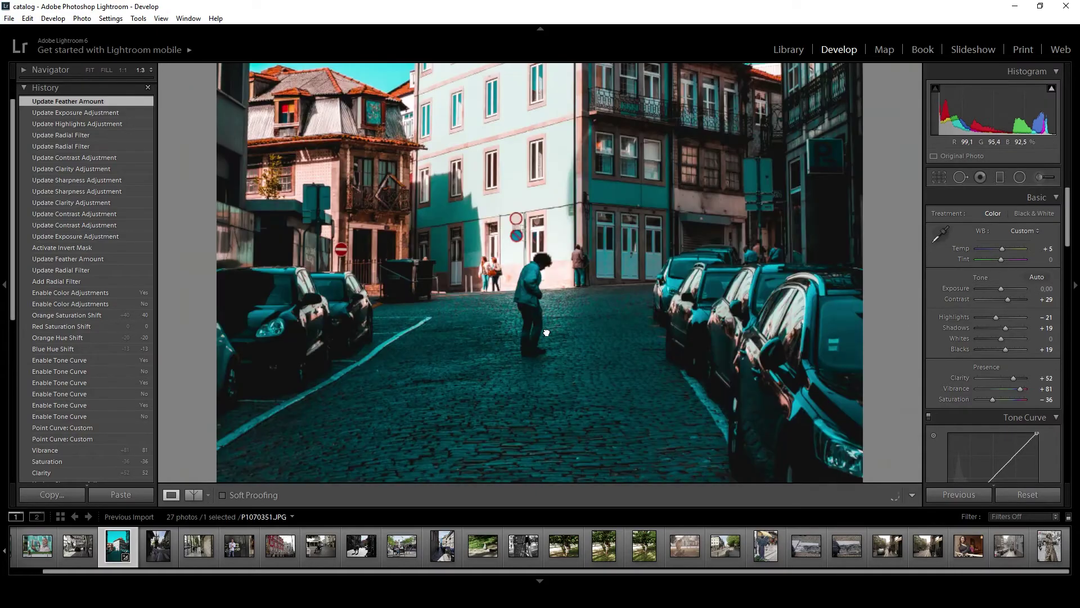
{"action": "left_click", "coordinate": [546, 332]}
{"action": "key", "text": "shift+m"}
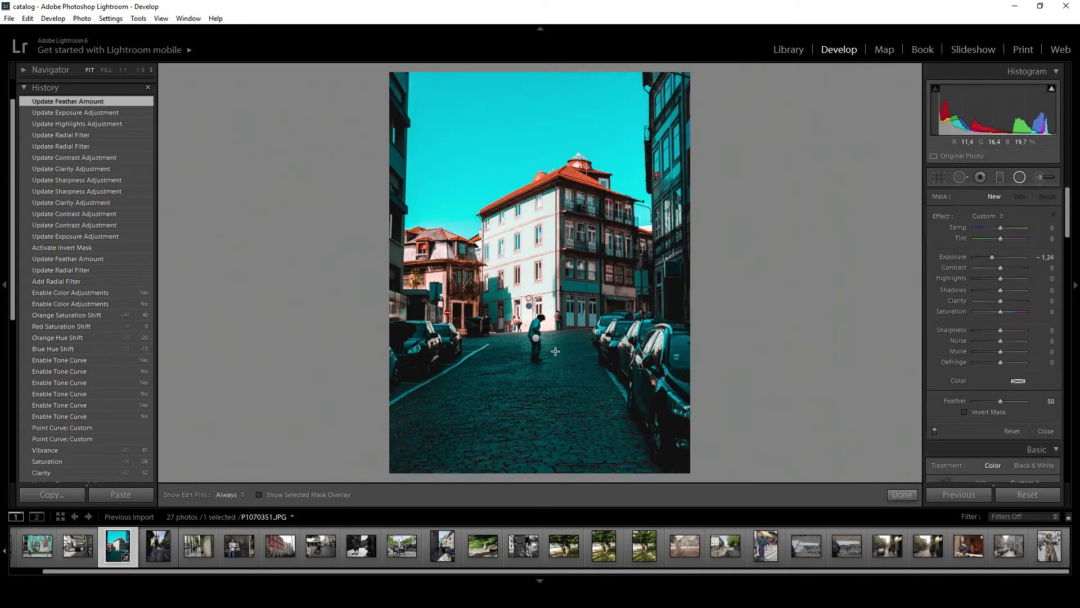
{"action": "left_click_drag", "start_coordinate": [529, 320], "coordinate": [540, 336]}
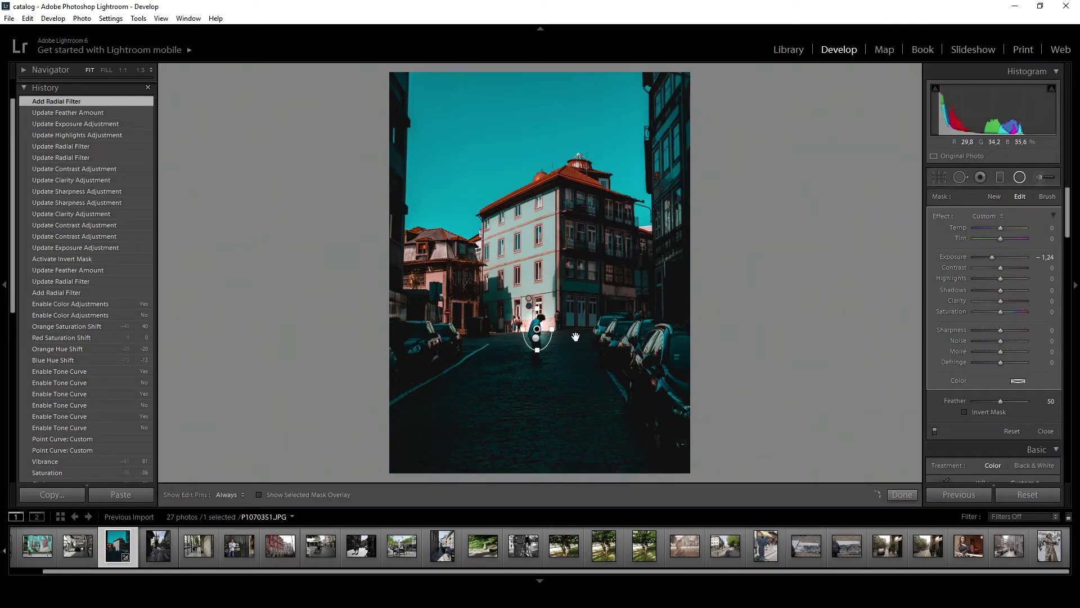
{"action": "double_click", "coordinate": [953, 257]}
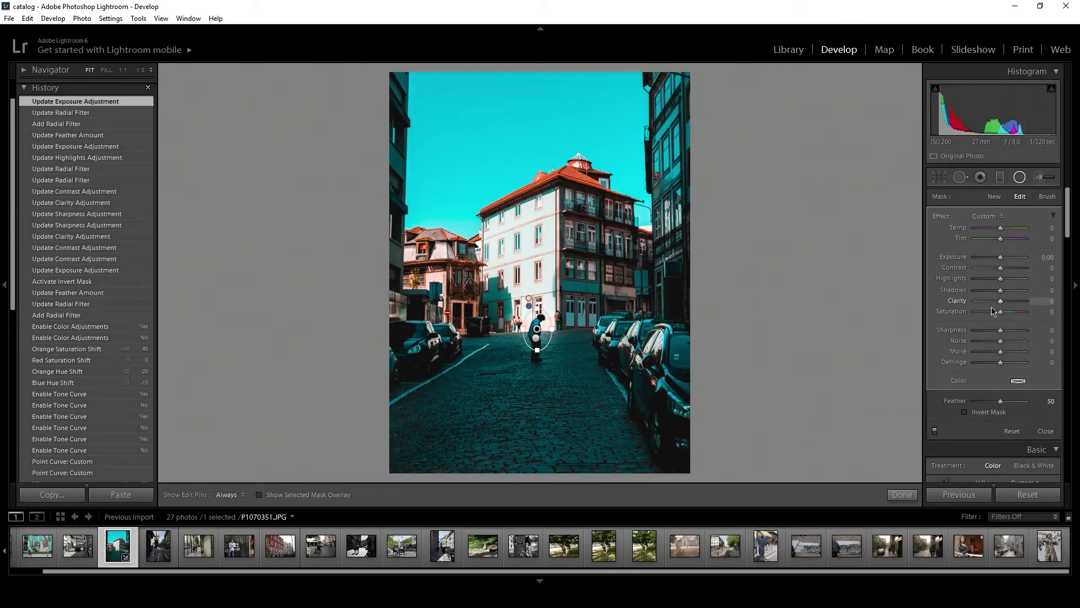
{"action": "left_click_drag", "start_coordinate": [1002, 301], "coordinate": [1007, 304]}
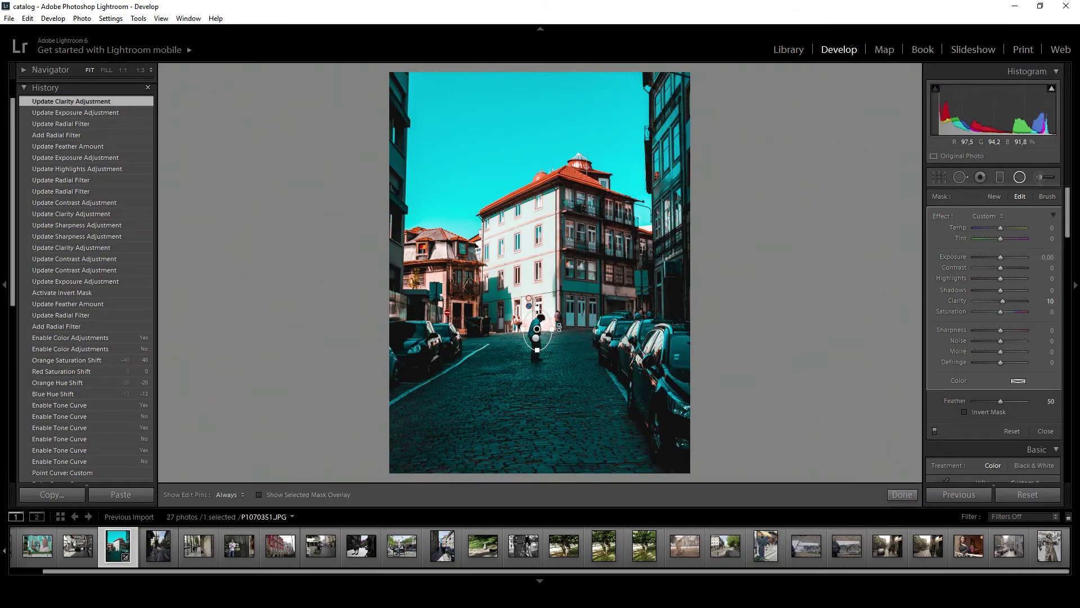
{"action": "key", "text": "ctrl+equal"}
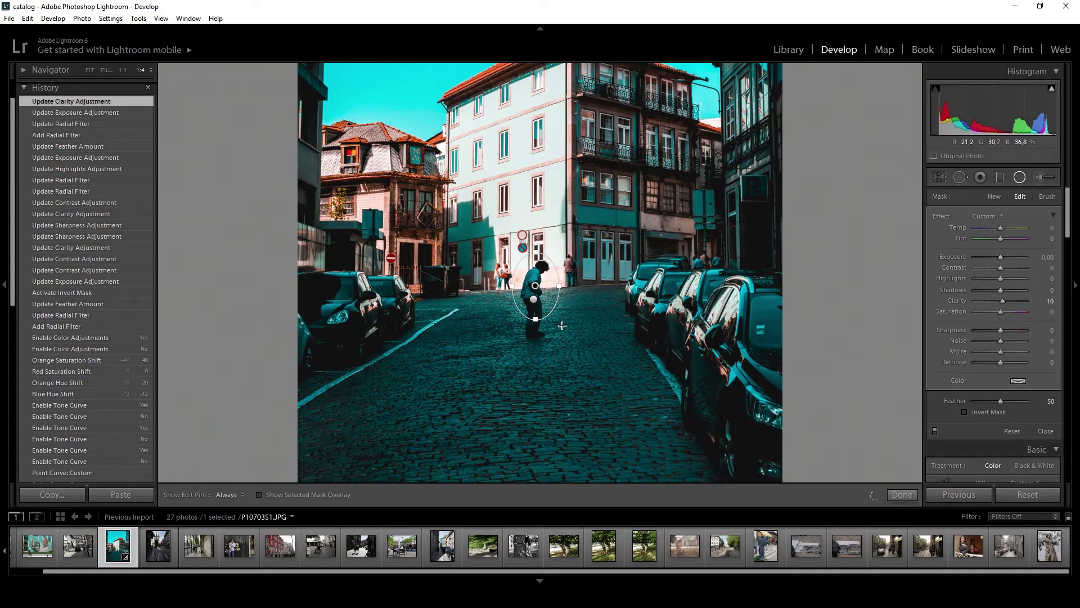
Step: Show the Before/After left/right comparison zoomed to 1:2 on the street and cars
{"action": "key", "text": "y"}
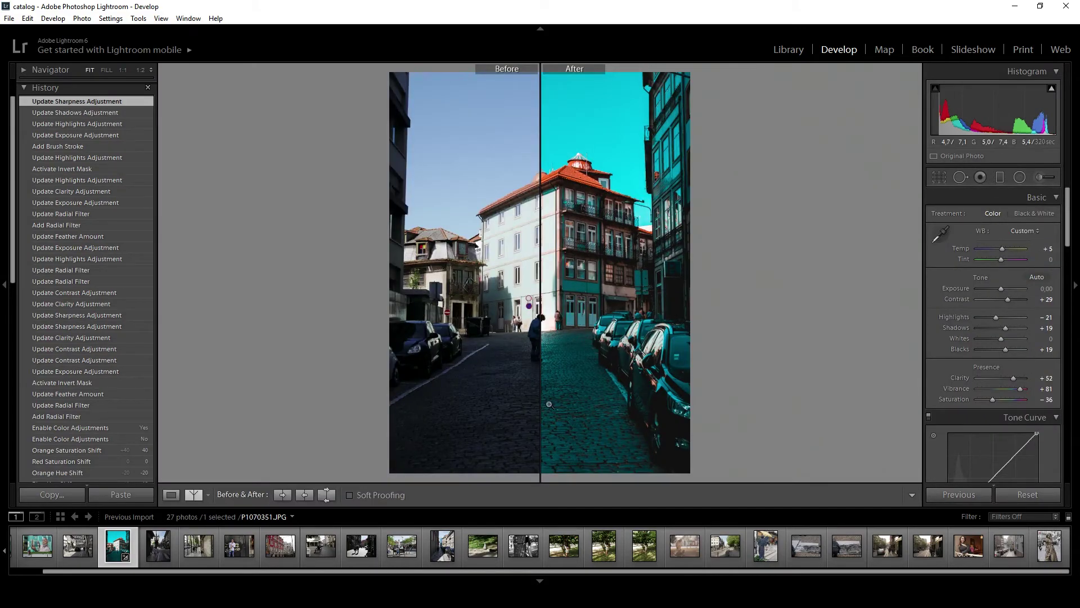
{"action": "left_click", "coordinate": [639, 353]}
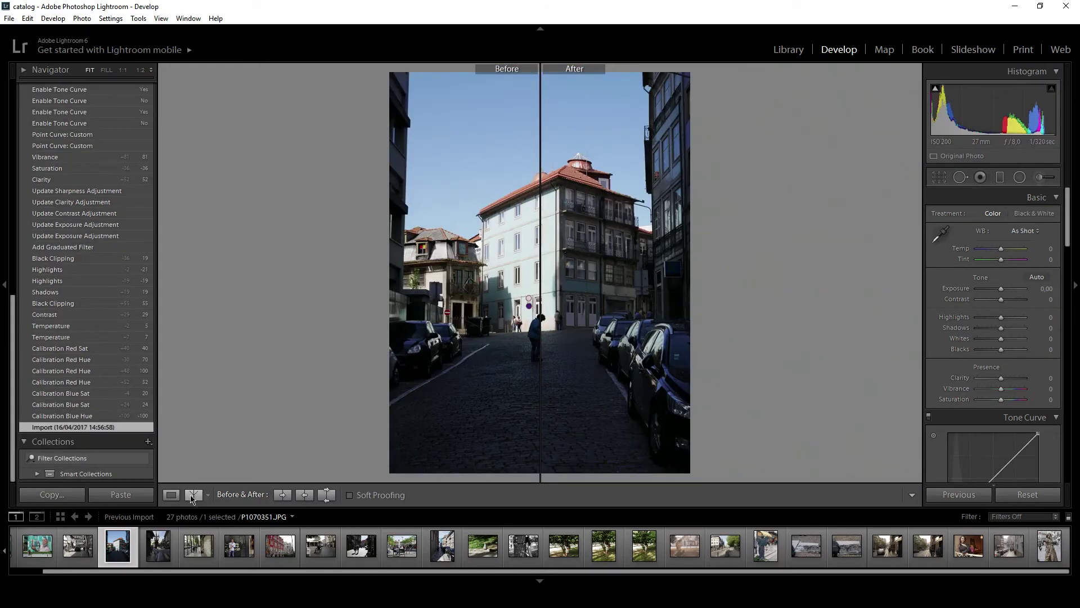
Step: Return to Loupe view and apply the Teal&Orange user preset to the photo
{"action": "left_click", "coordinate": [172, 495]}
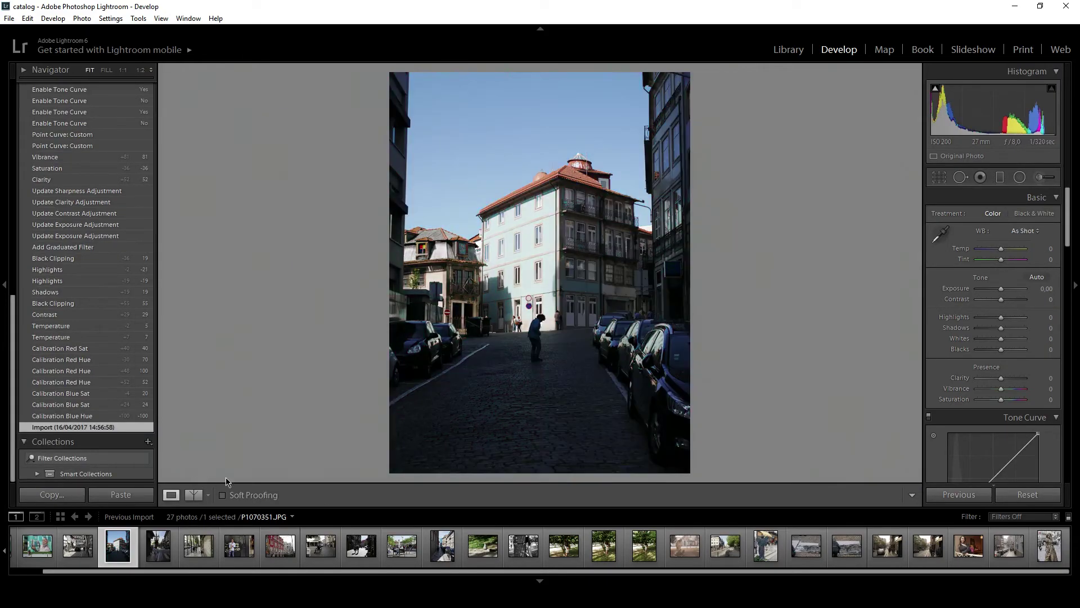
{"action": "left_click", "coordinate": [23, 70]}
{"action": "left_click", "coordinate": [23, 70]}
{"action": "scroll", "coordinate": [75, 297], "scroll_direction": "up", "scroll_amount": 5}
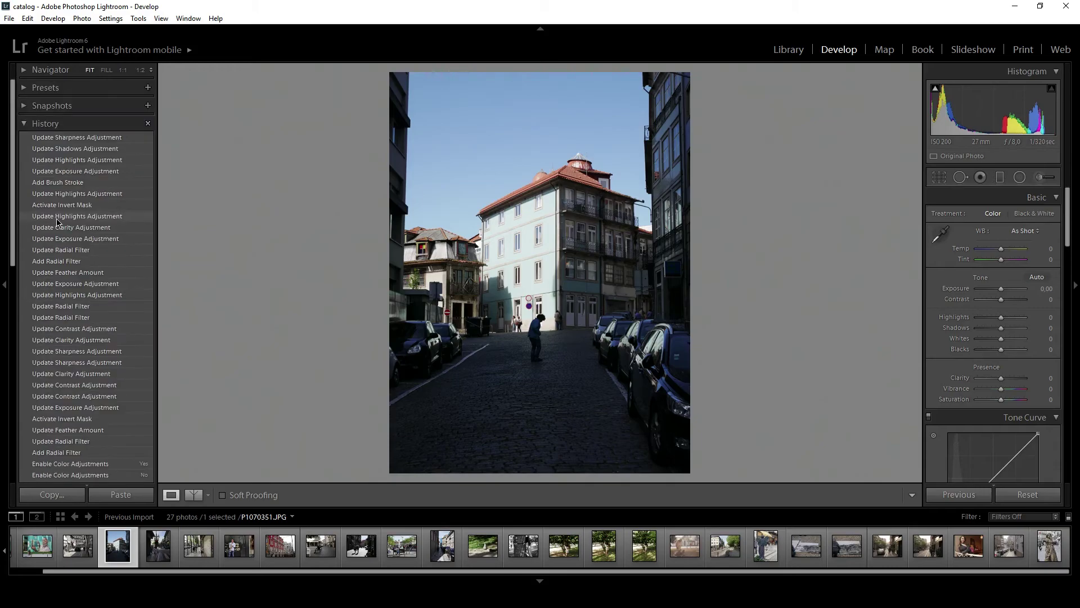
{"action": "left_click", "coordinate": [27, 112]}
{"action": "left_click", "coordinate": [25, 89]}
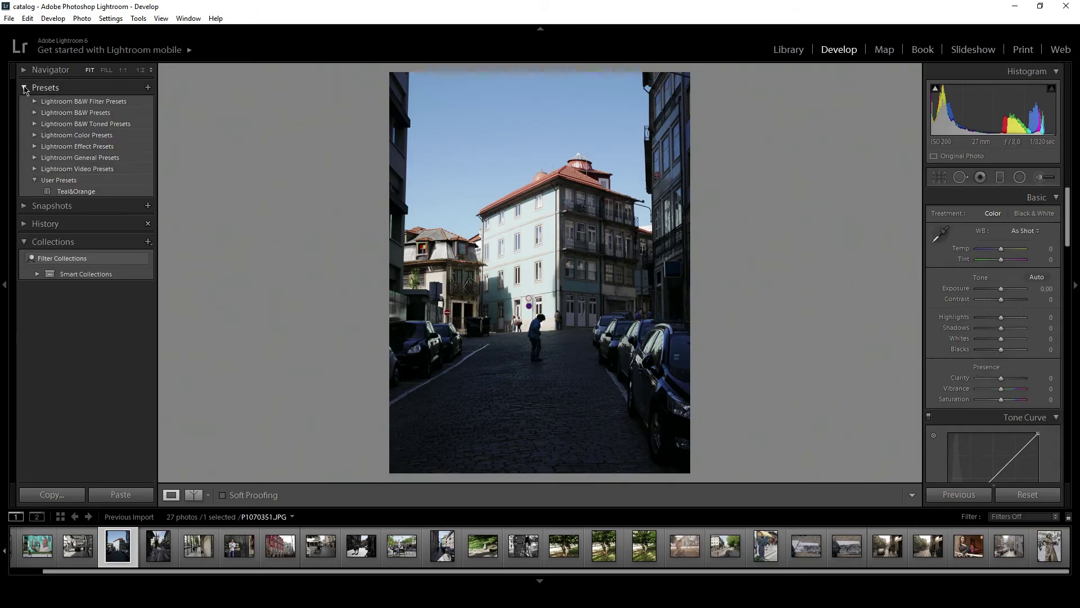
{"action": "left_click", "coordinate": [131, 192]}
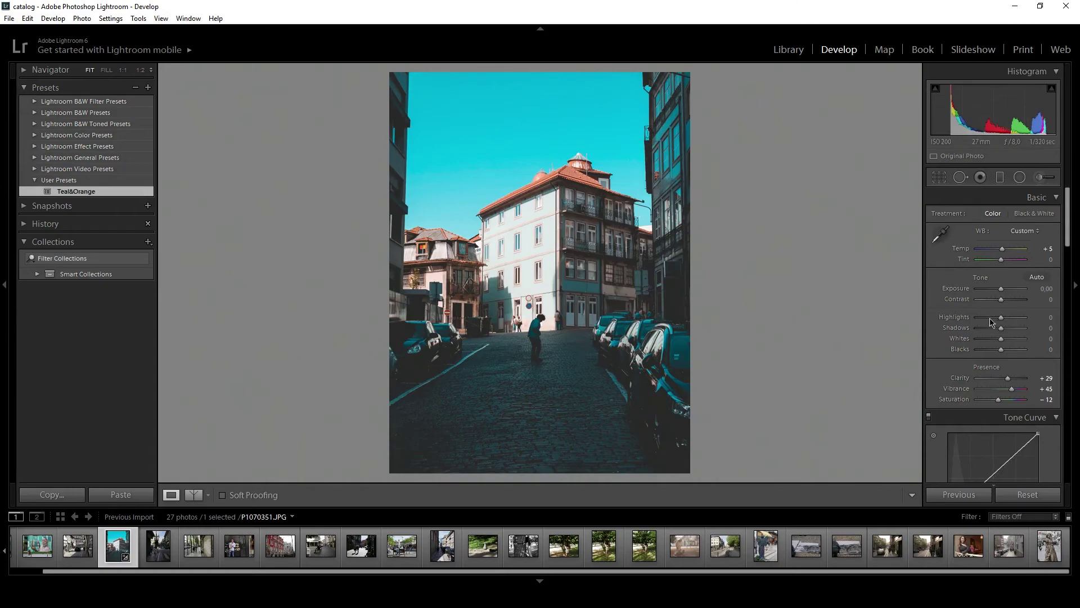
Step: Raise the tone curve's bottom-left point to fade the blacks slightly
{"action": "scroll", "coordinate": [1011, 313], "scroll_direction": "down", "scroll_amount": 3}
{"action": "scroll", "coordinate": [1007, 315], "scroll_direction": "down", "scroll_amount": 2}
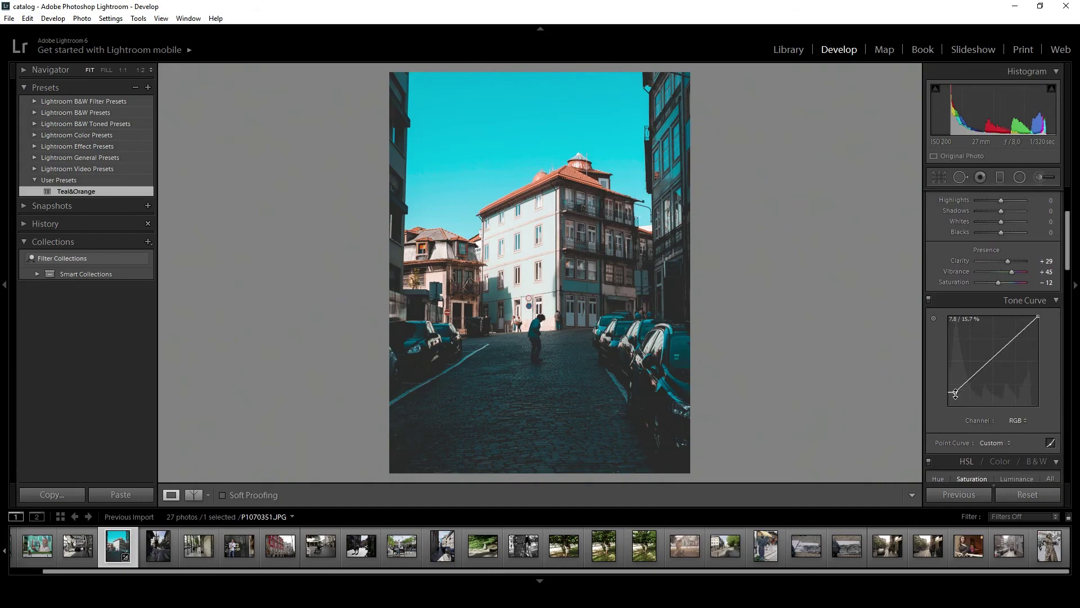
{"action": "left_click_drag", "start_coordinate": [956, 394], "coordinate": [952, 393]}
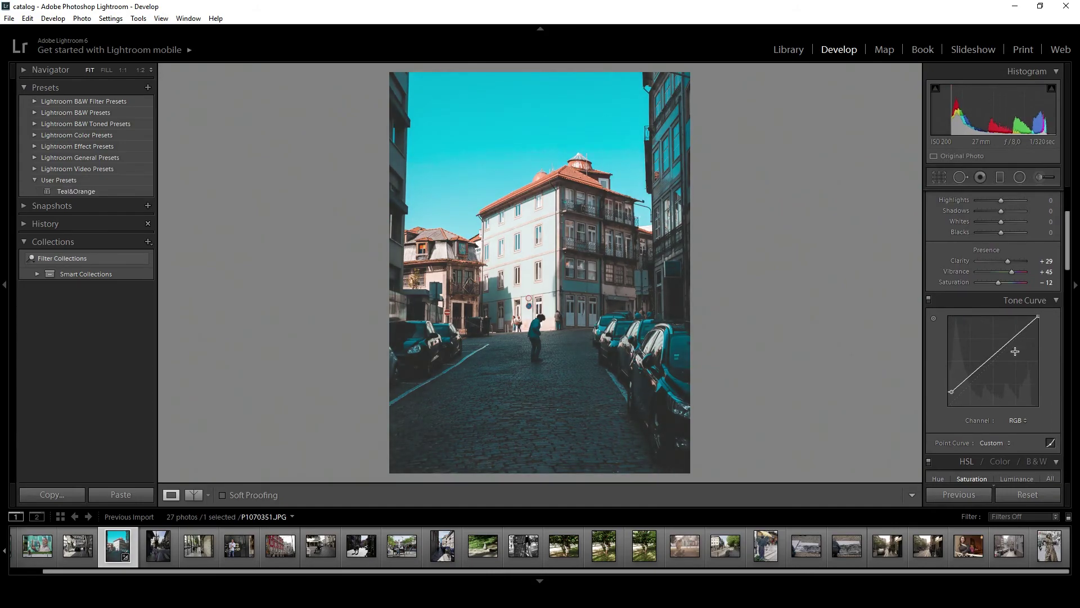
{"action": "left_click_drag", "start_coordinate": [1071, 258], "coordinate": [1066, 228]}
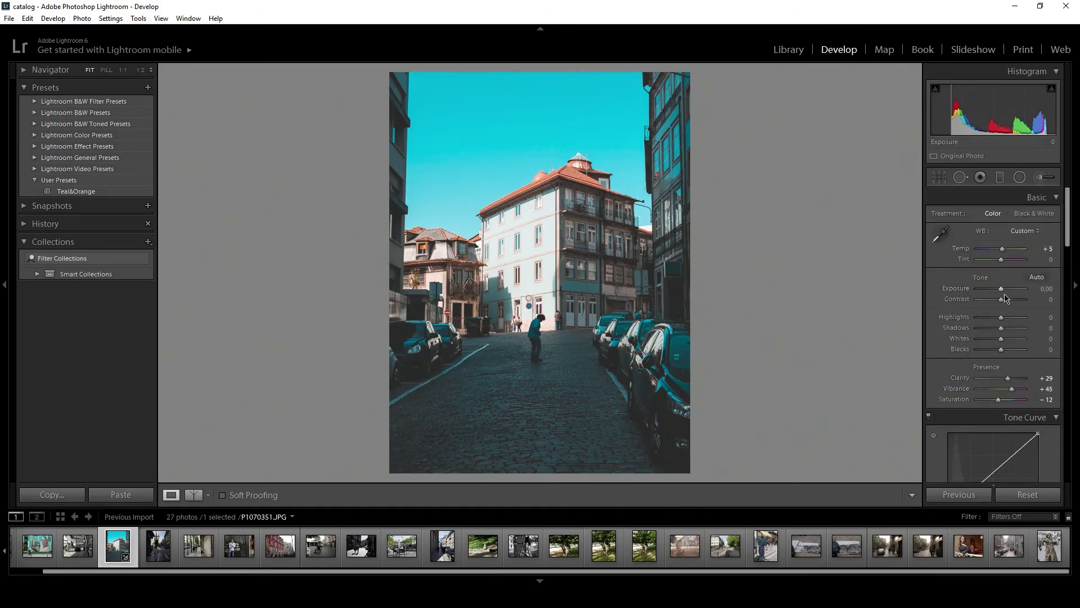